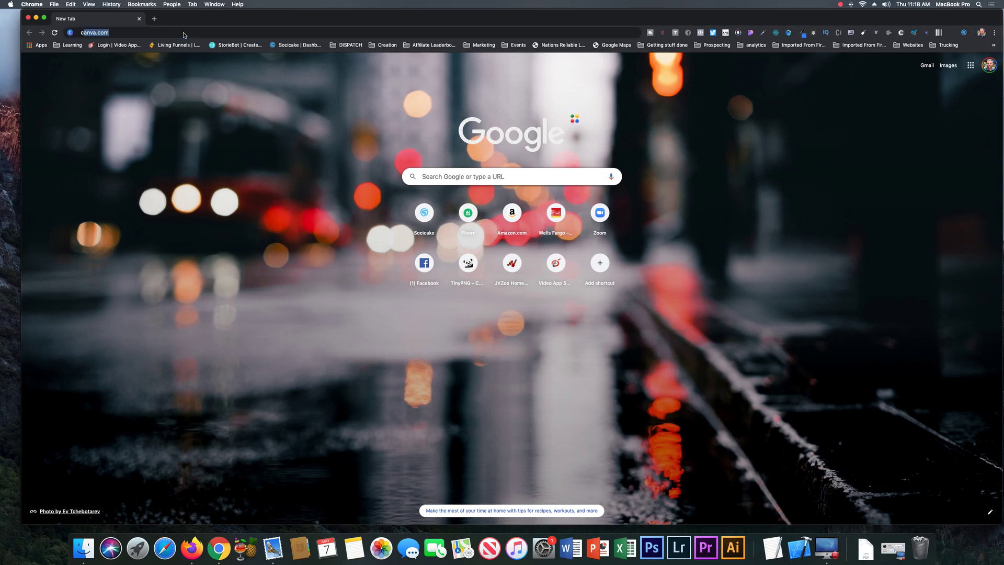
Go to canva.com in Google Chrome.
type("canva.c")
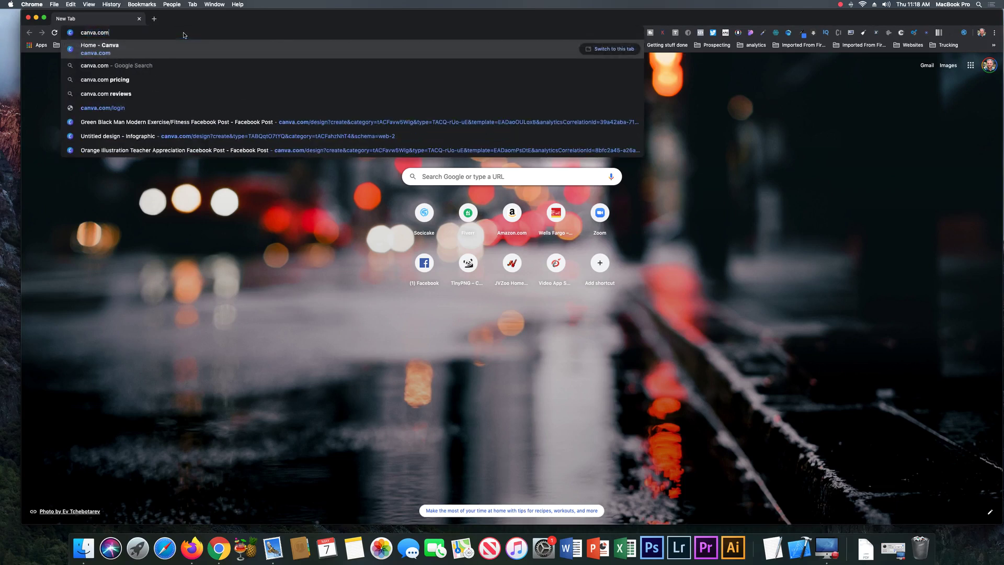
key("Return")
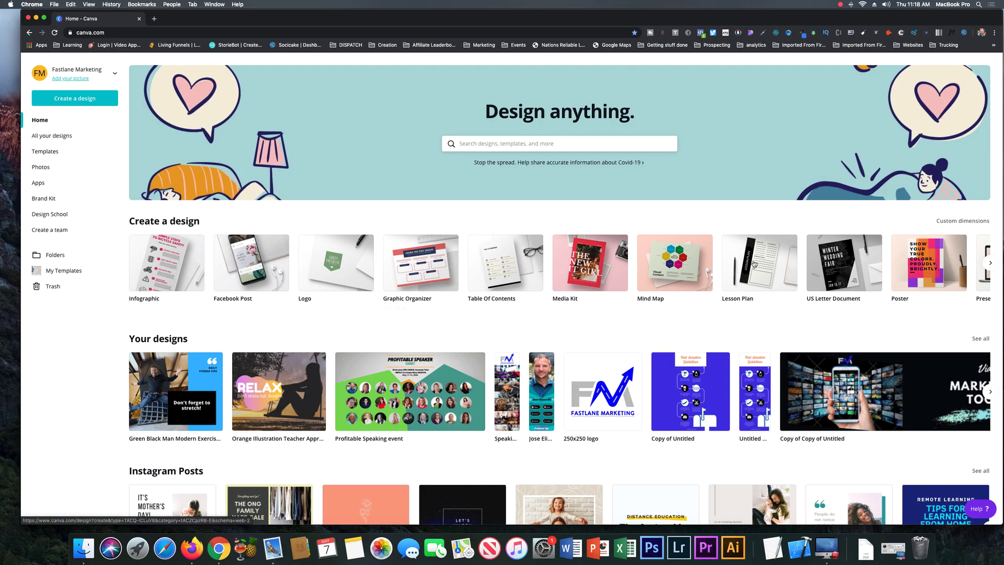
Browse the Create a design carousel to find the Instagram Post design type.
scroll(741, 264, "right", 5)
scroll(740, 264, "right", 7)
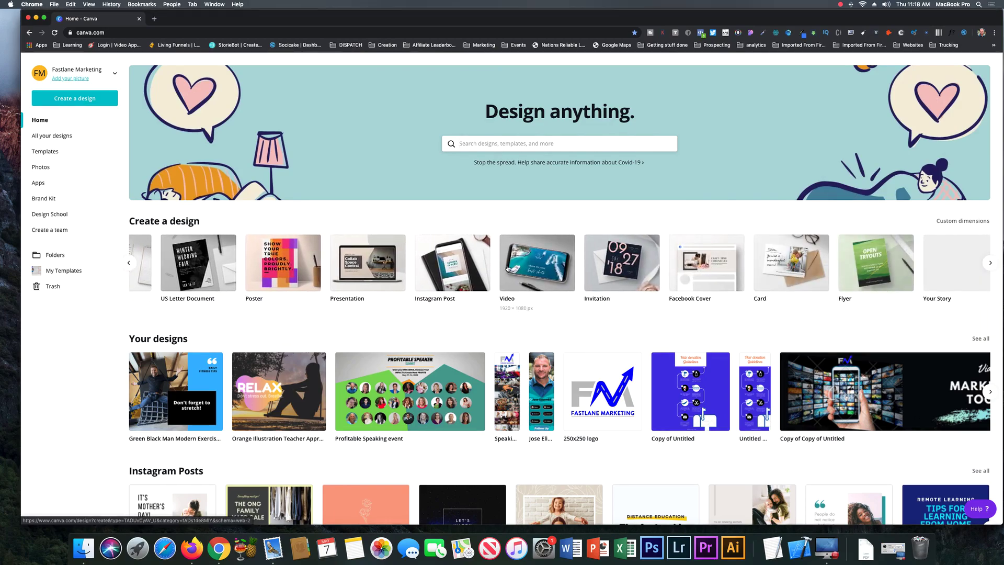
scroll(589, 269, "right", 5)
scroll(235, 263, "left", 3)
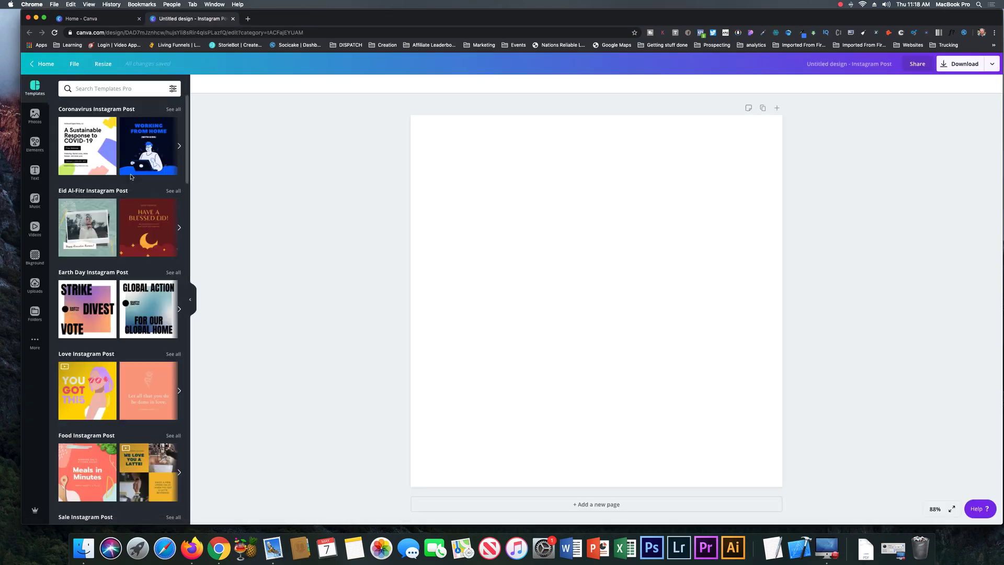
Search templates for 'workout' and apply the red 'Only bad workout' gym template.
scroll(131, 325, "down", 10)
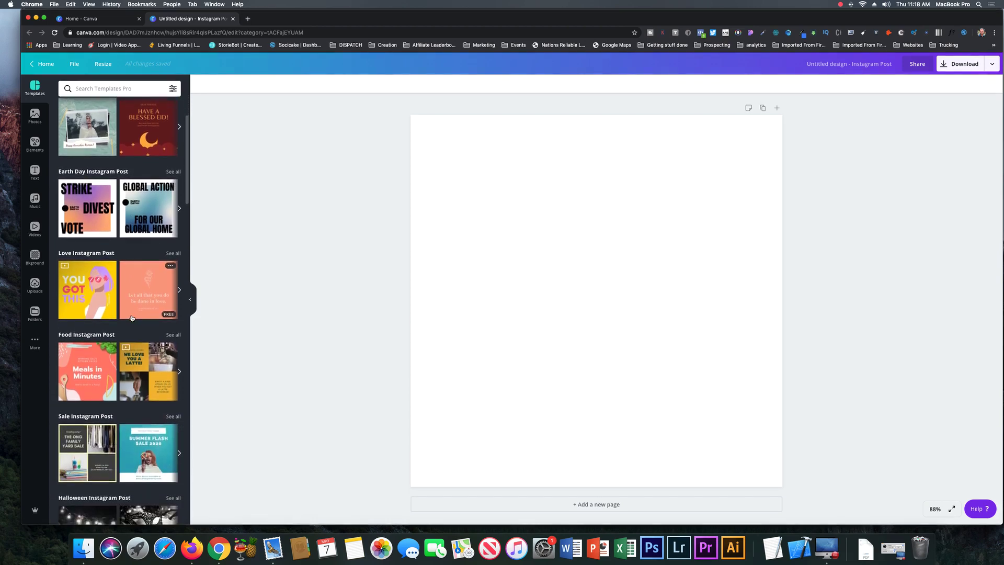
scroll(132, 318, "down", 5)
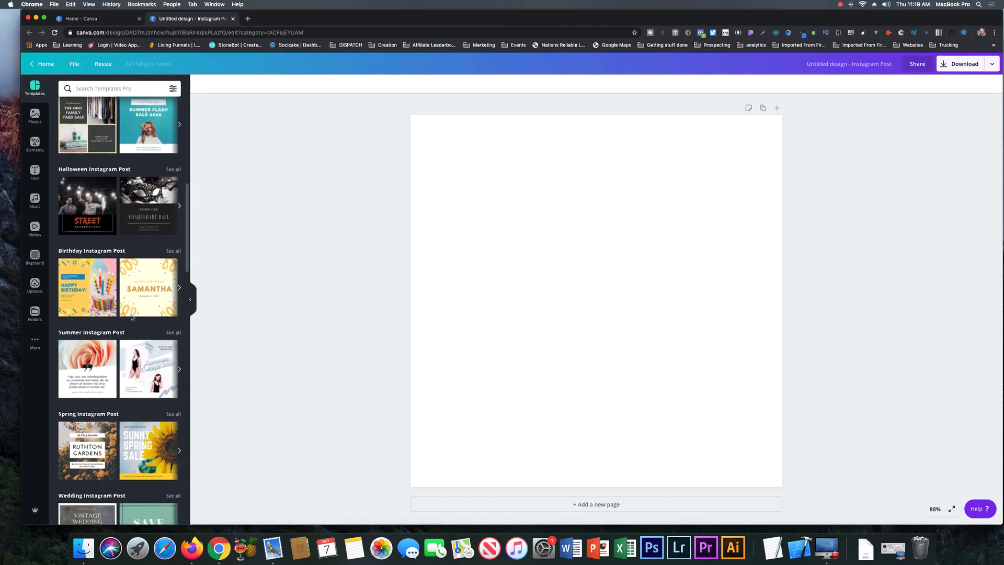
scroll(132, 318, "down", 12)
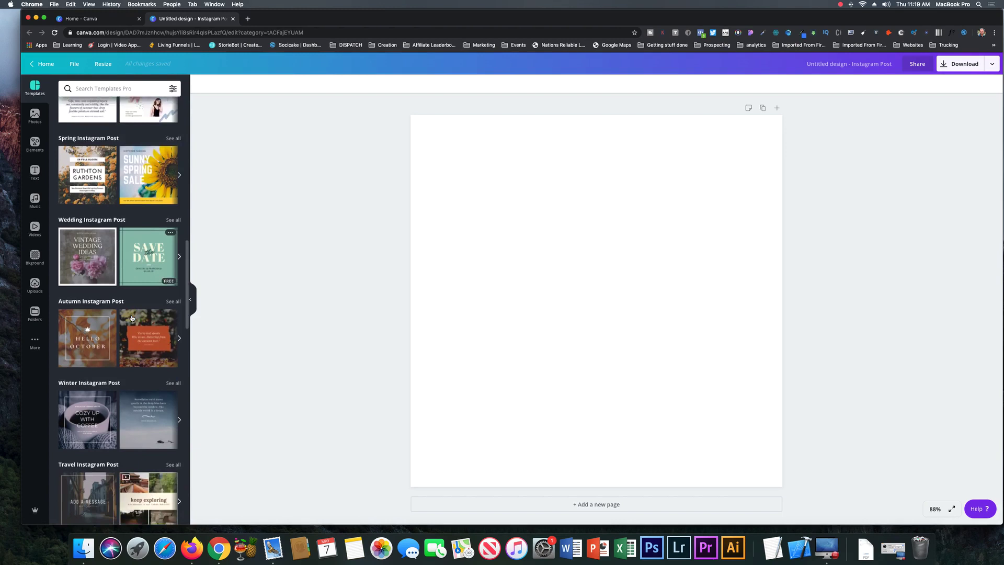
scroll(133, 318, "down", 8)
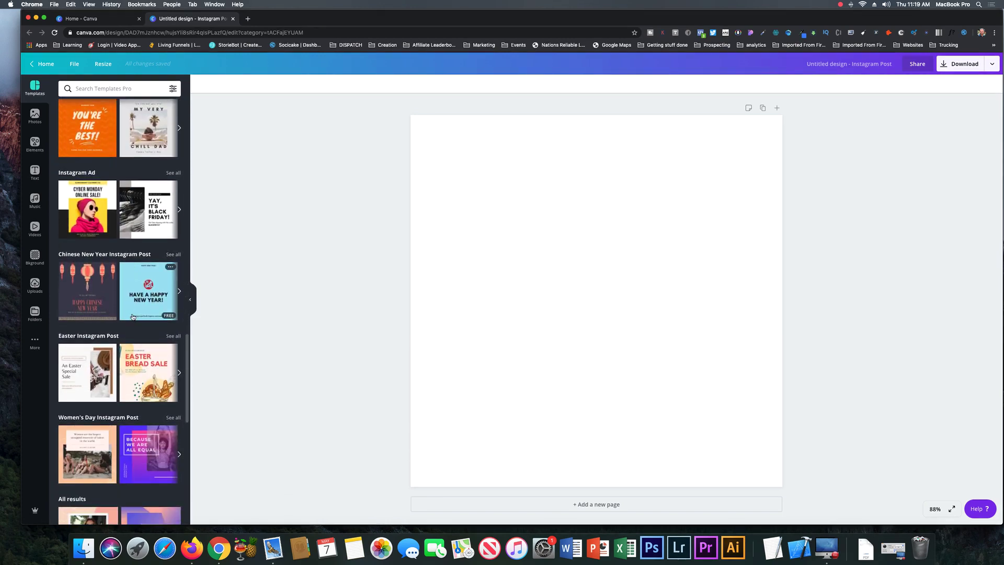
scroll(126, 285, "down", 8)
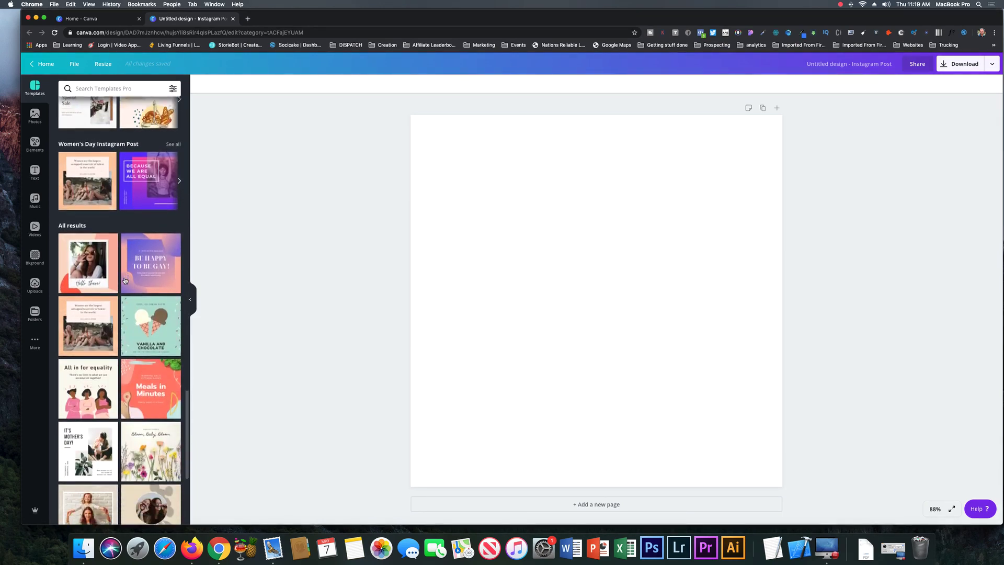
scroll(121, 202, "up", 8)
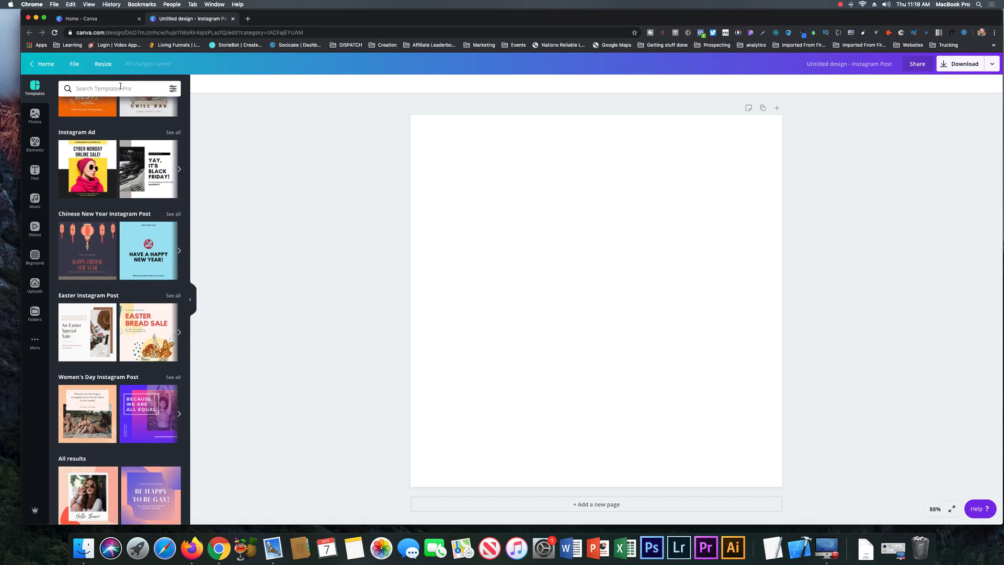
left_click(120, 88)
type("wor")
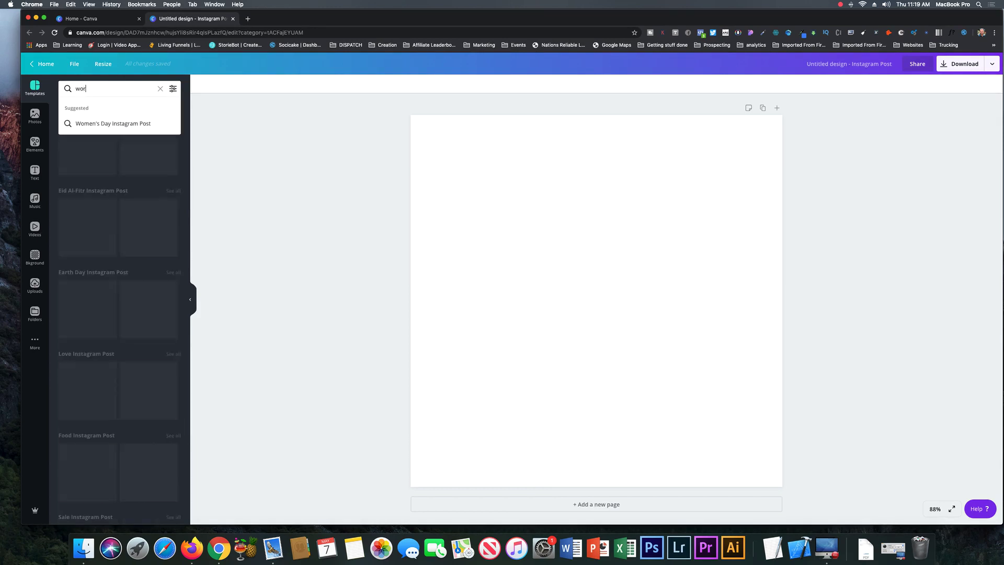
type("kout")
key("Return")
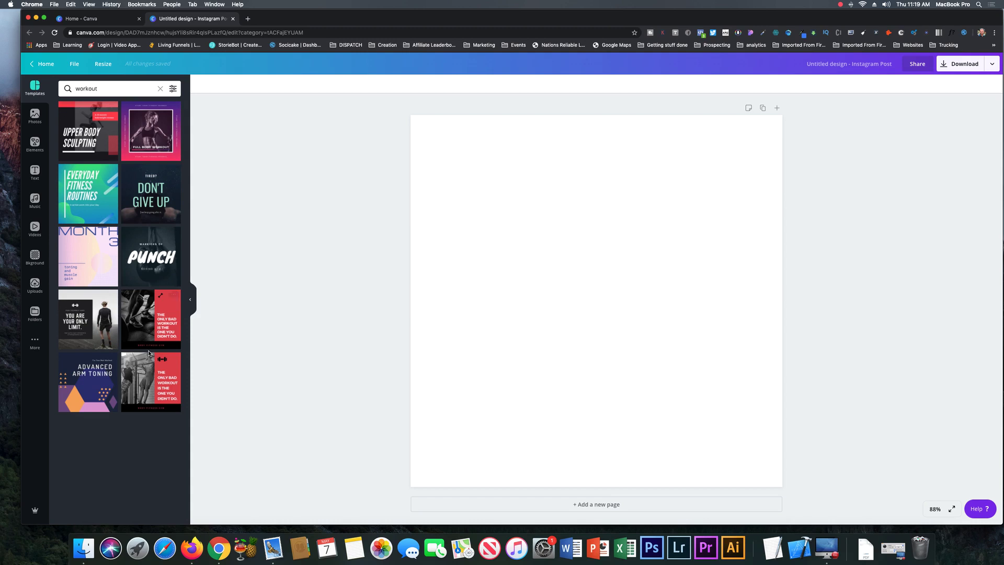
left_click(146, 387)
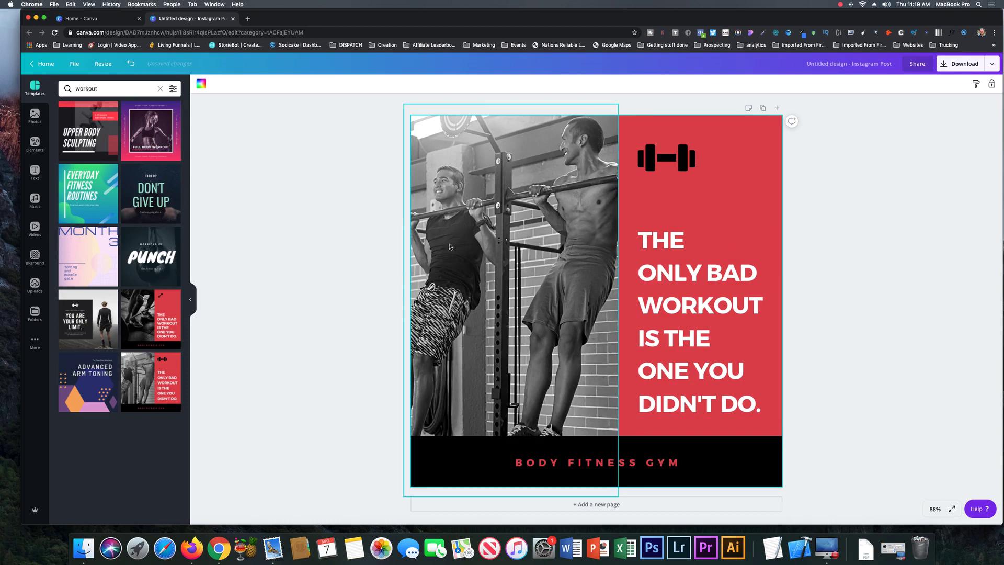
Swap the template photo for the uploaded cargo-net photo and narrow it to the left panel.
left_click(498, 242)
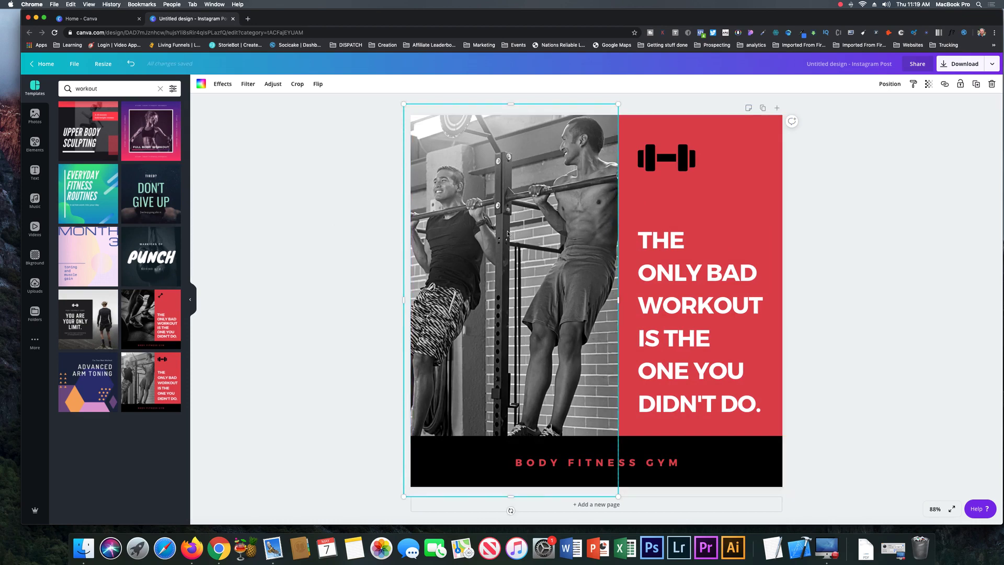
key("Delete")
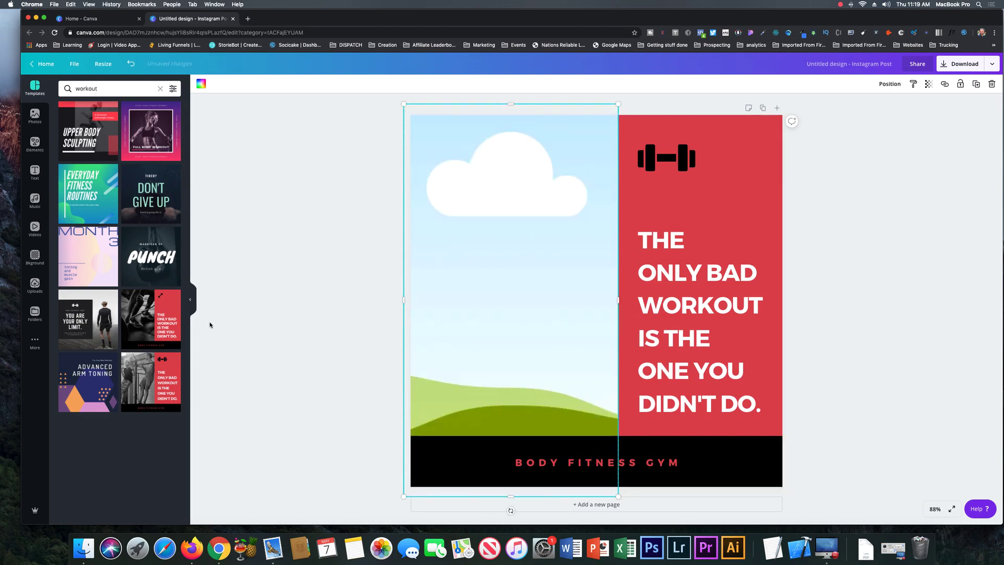
left_click(35, 283)
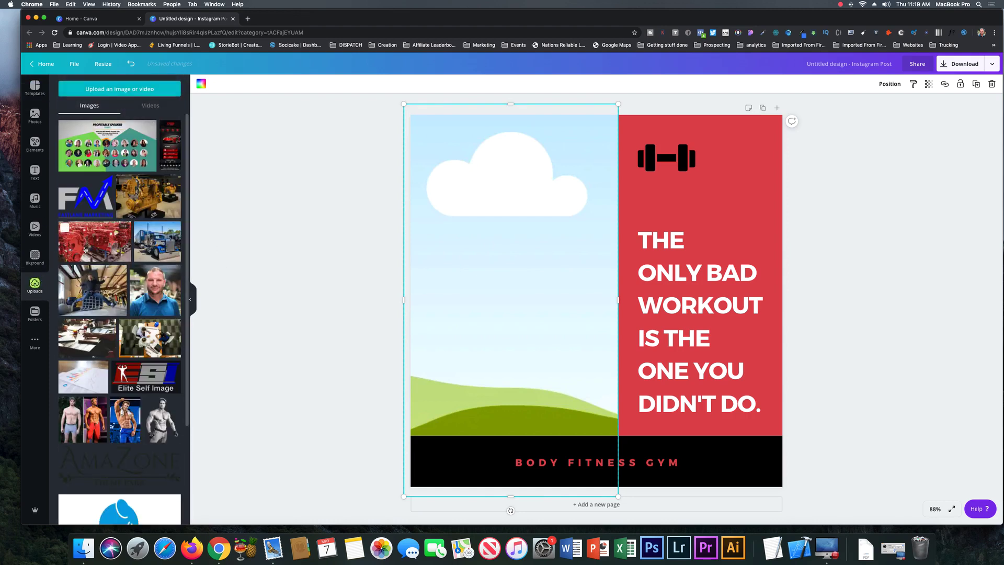
left_click_drag(91, 292, 468, 248)
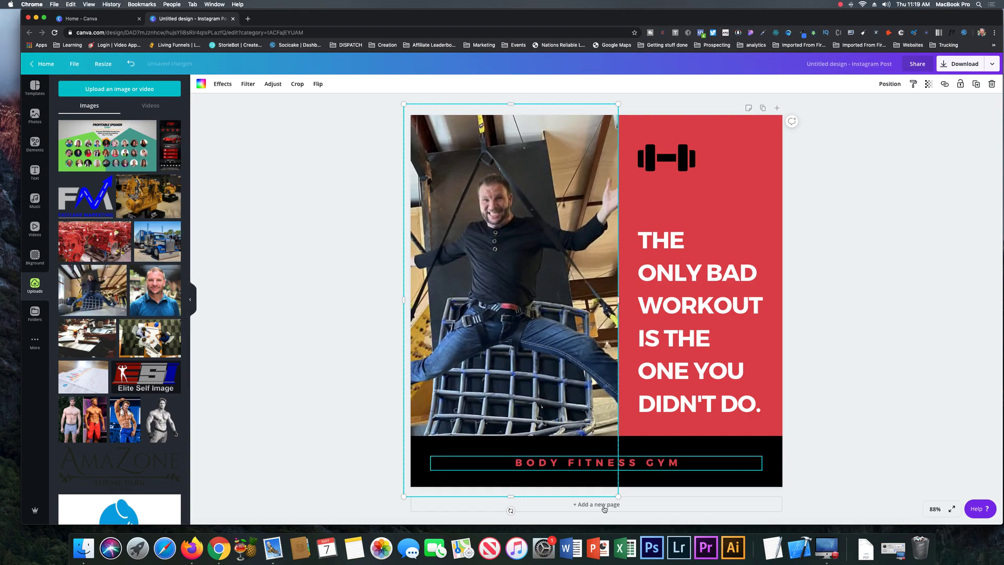
left_click_drag(618, 496, 589, 480)
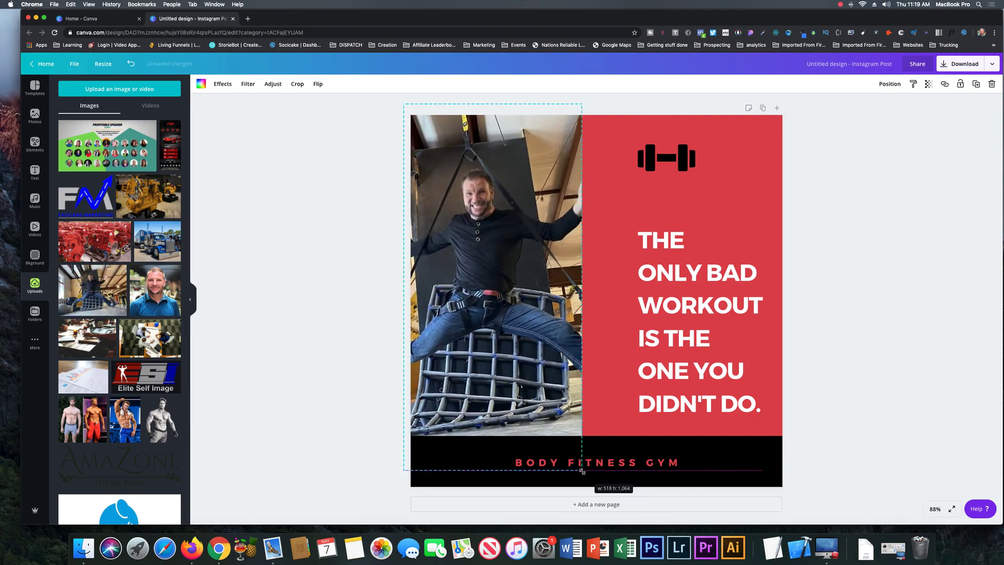
left_click_drag(504, 289, 500, 290)
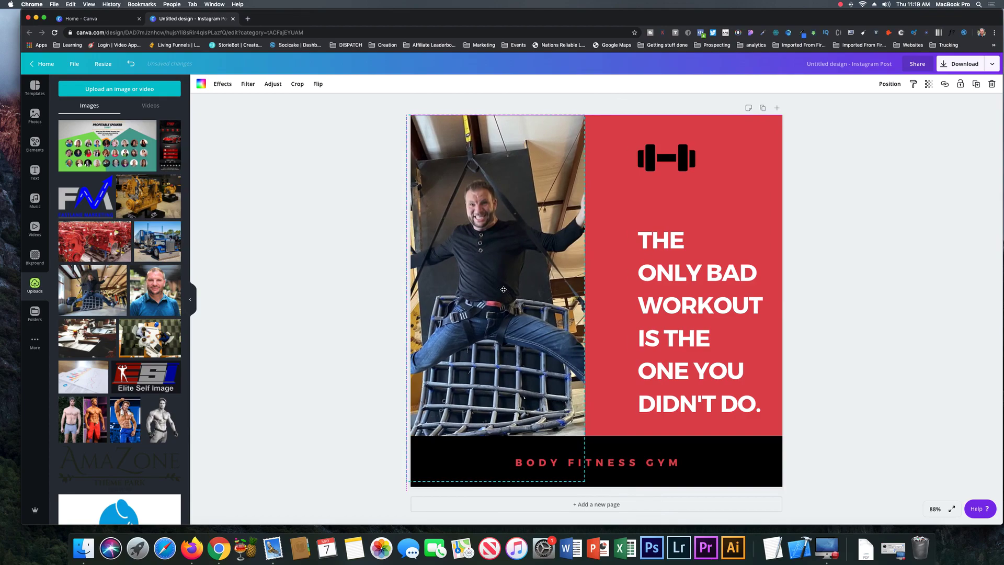
Replace the quote with a centred 'DON'T FORGET TO STRETCH' headline and select the footer text.
left_click(722, 300)
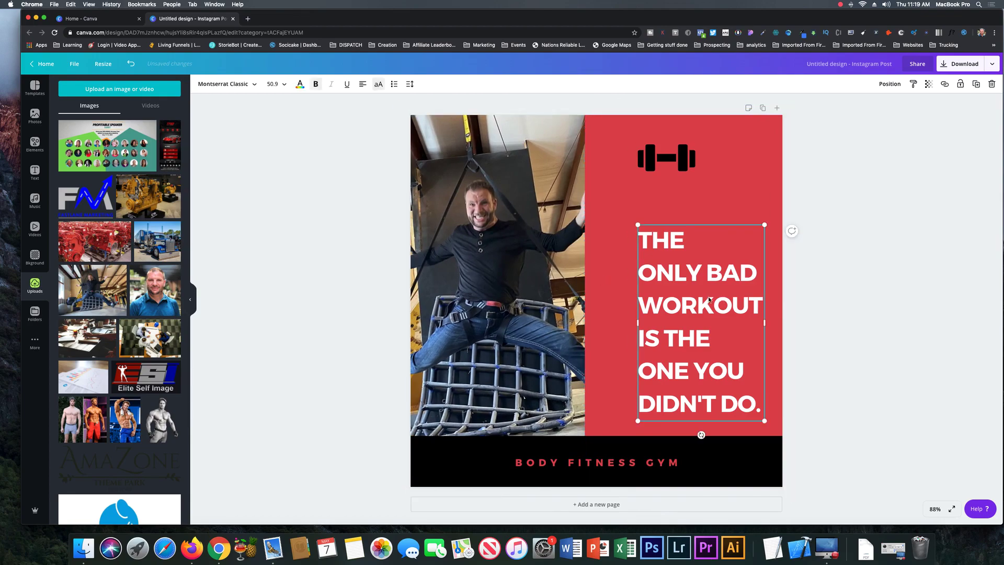
triple_click(707, 297)
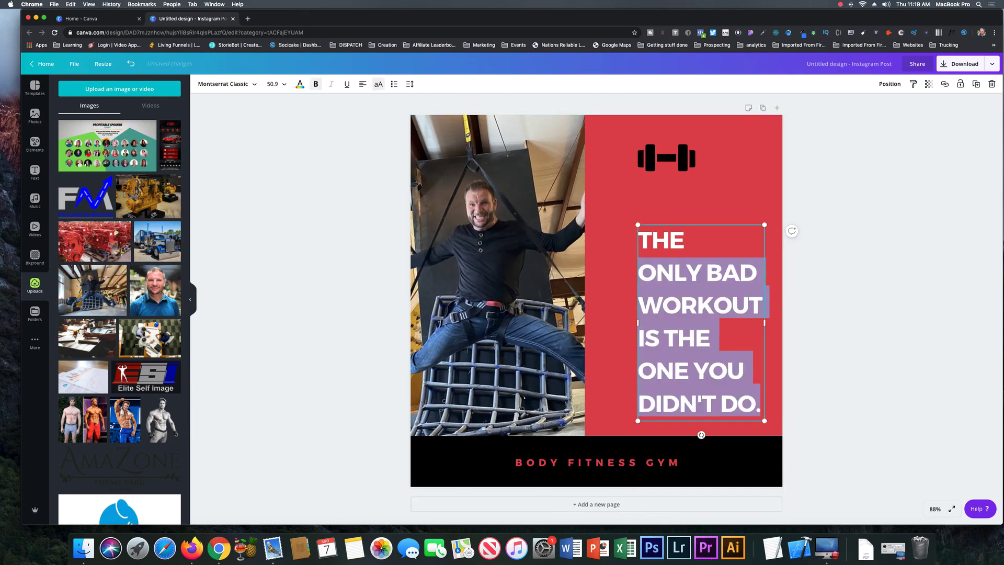
key("BackSpace")
key("BackSpace")
key("BackSpace")
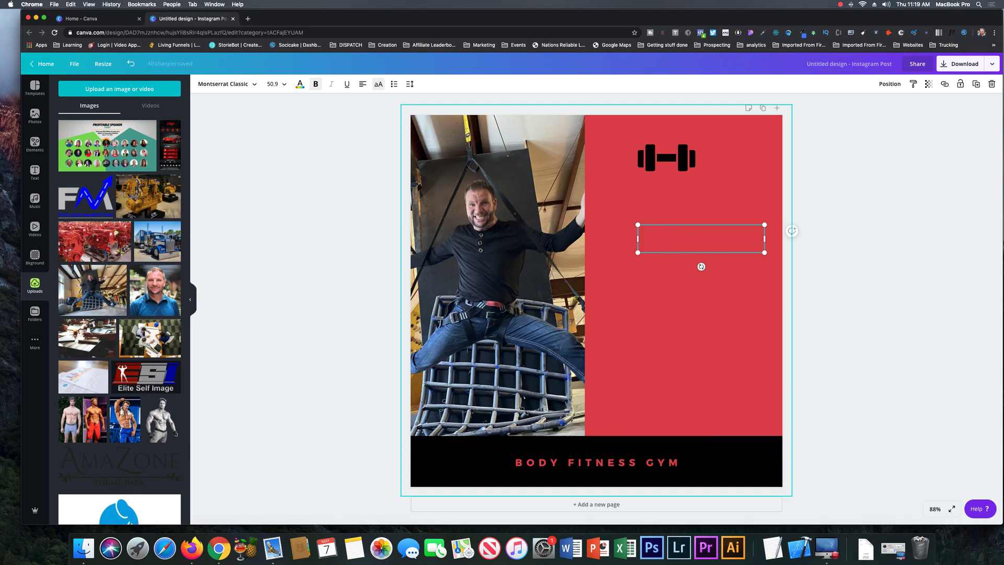
type("DON")
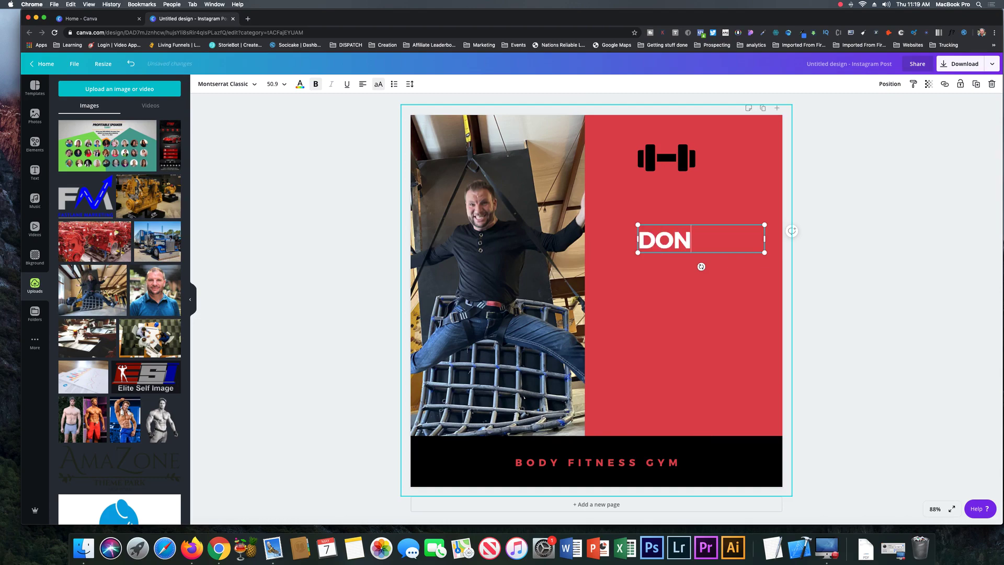
type("'T FOR")
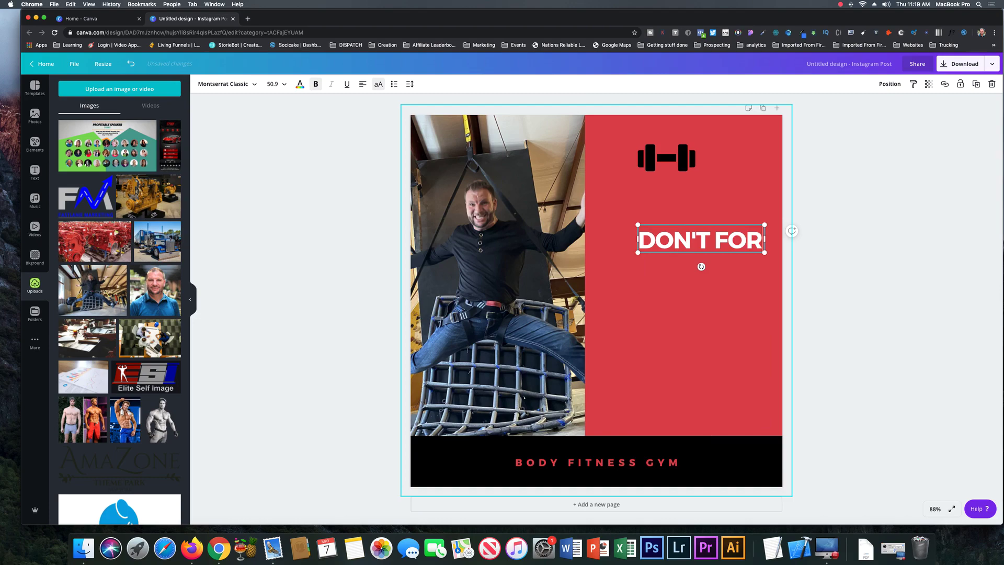
type("GET TO STRETCH")
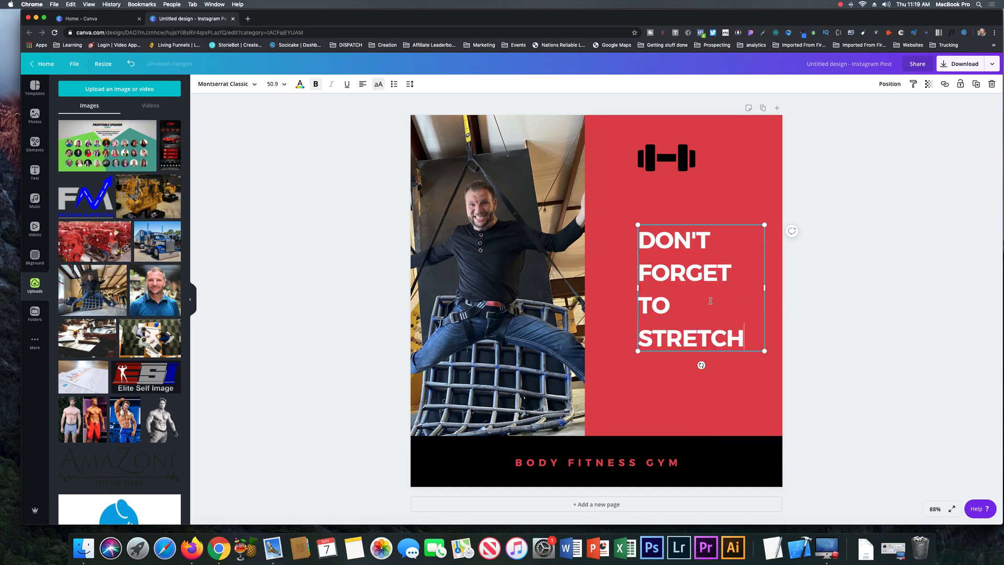
left_click(364, 85)
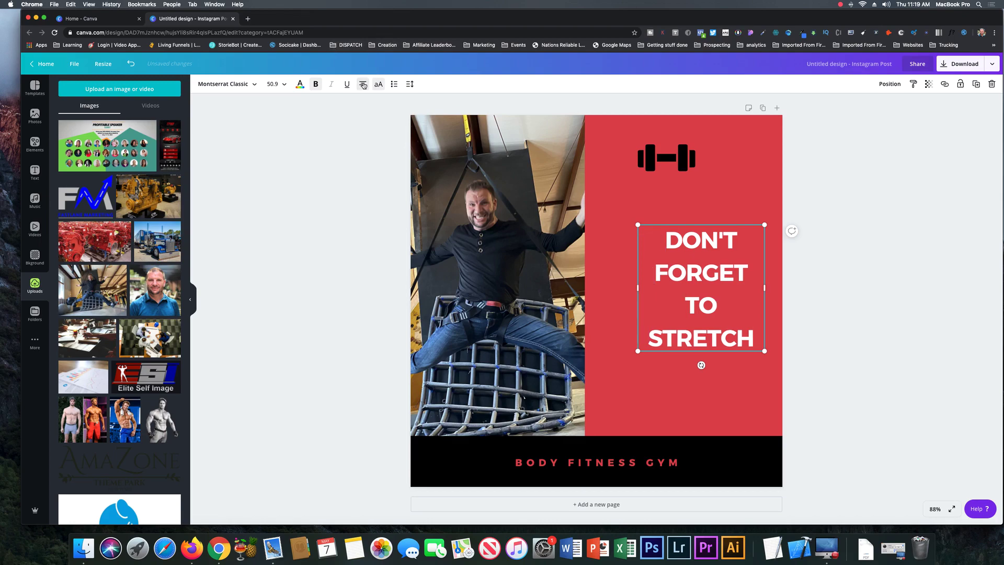
left_click(721, 386)
double_click(615, 464)
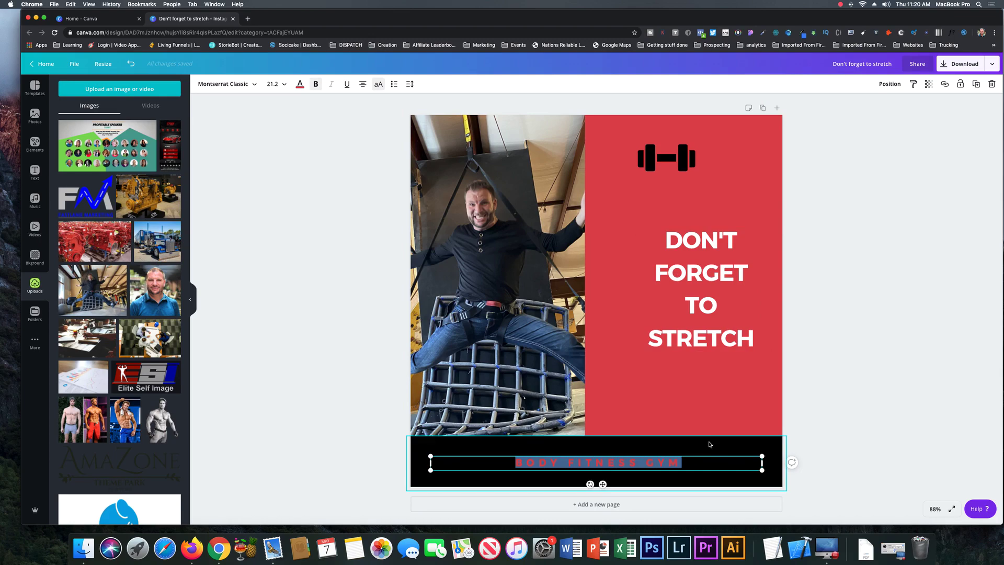
Change the footer to 'HOME WORKOUTS', then send the photo backward and forward again.
type("HOME WORKOUTS")
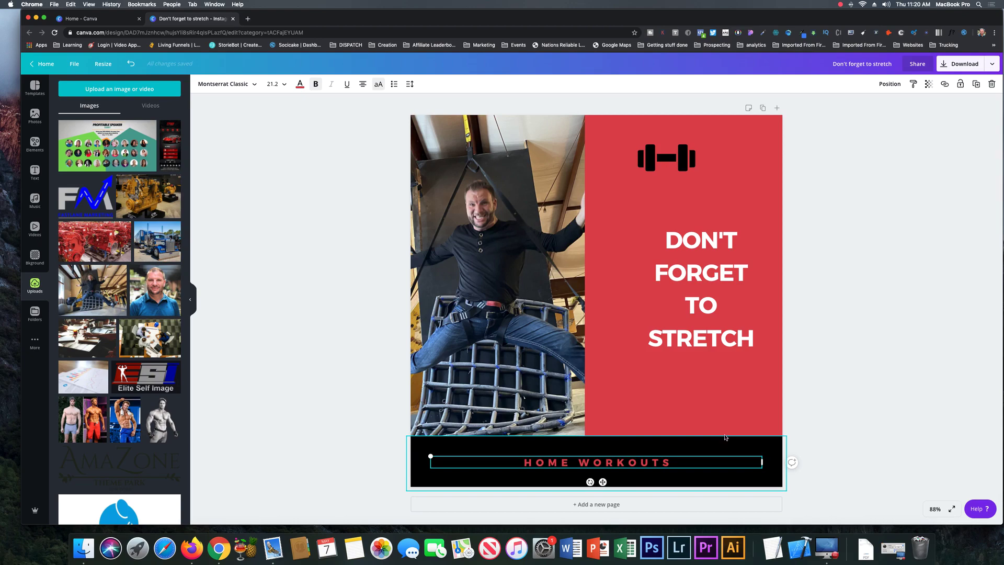
left_click(725, 394)
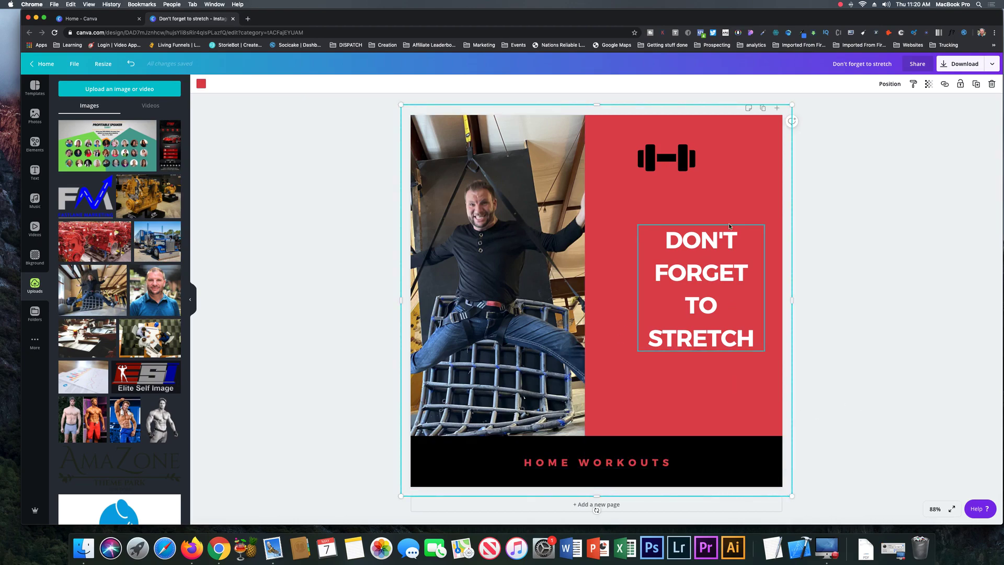
left_click(511, 246)
left_click(889, 85)
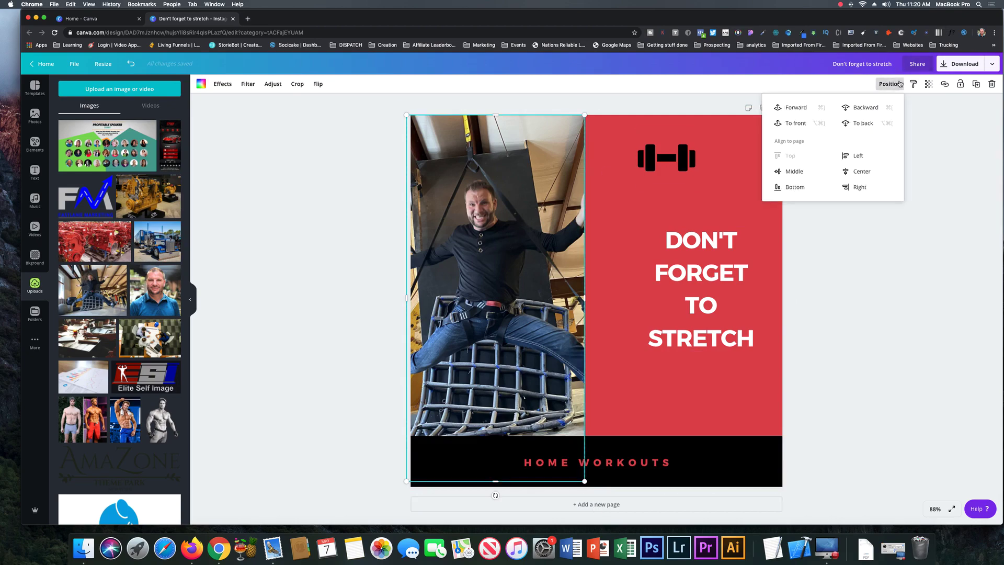
left_click(863, 108)
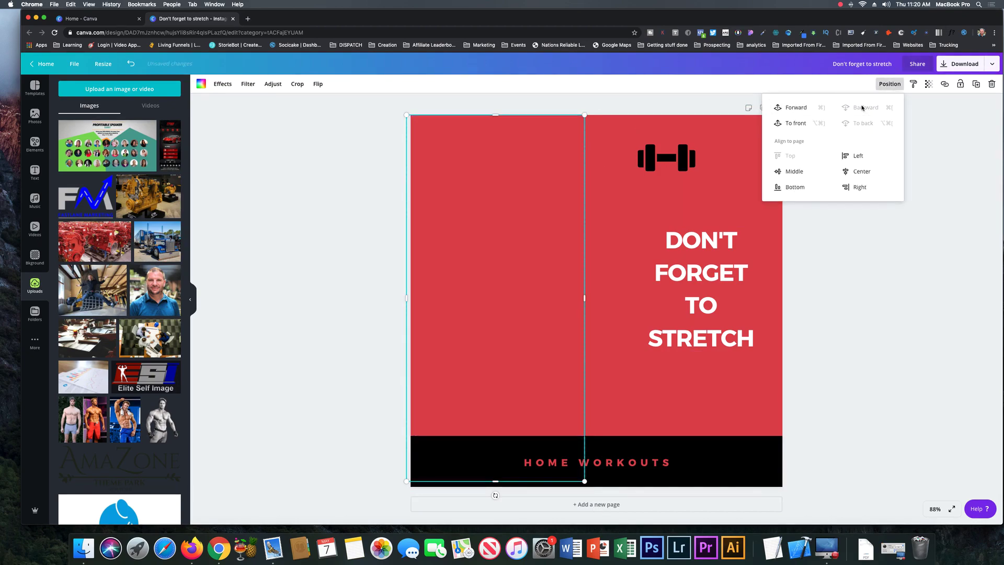
left_click(795, 107)
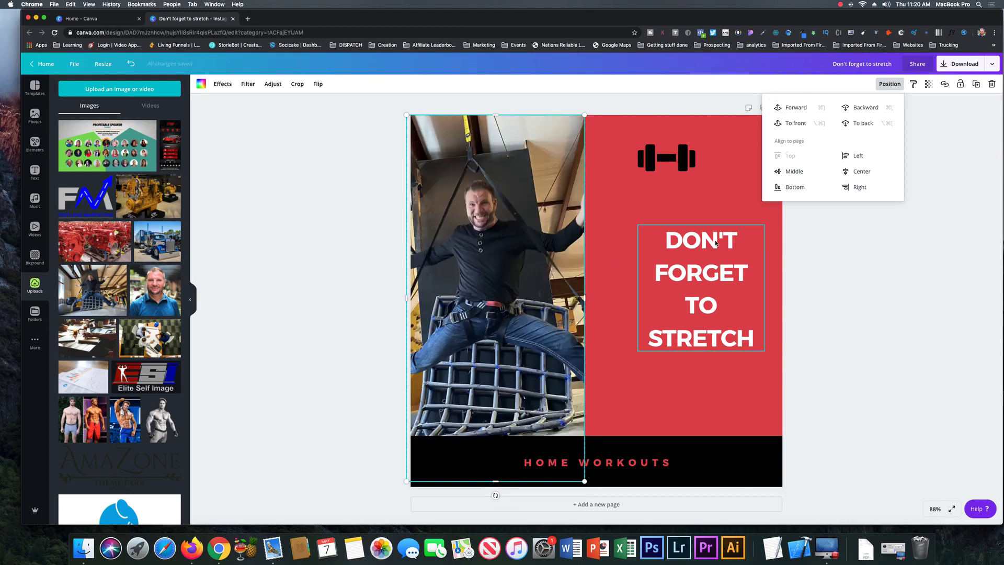
left_click(937, 136)
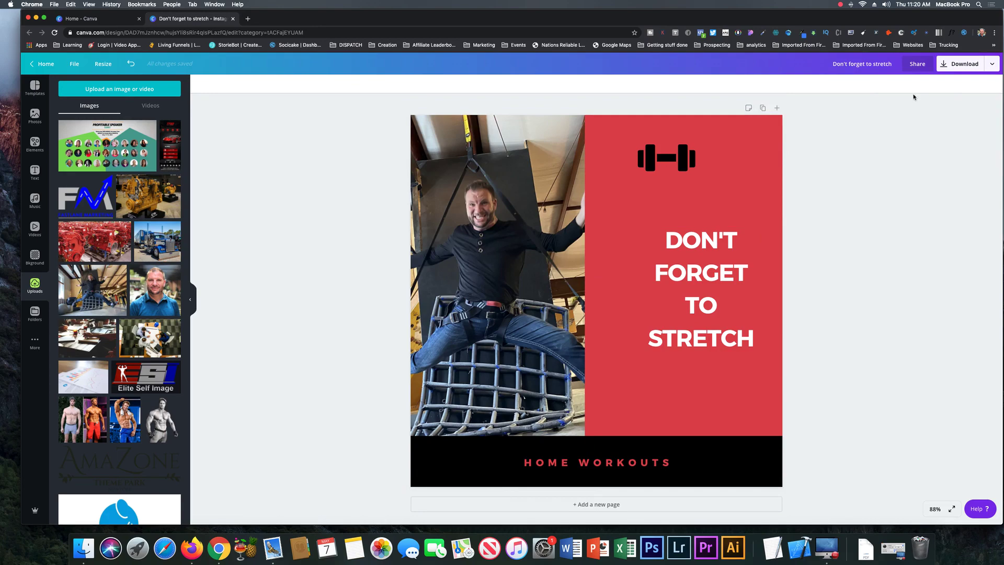
Set the gym photo's transparency to 62 and deselect it to check the fade.
left_click(930, 84)
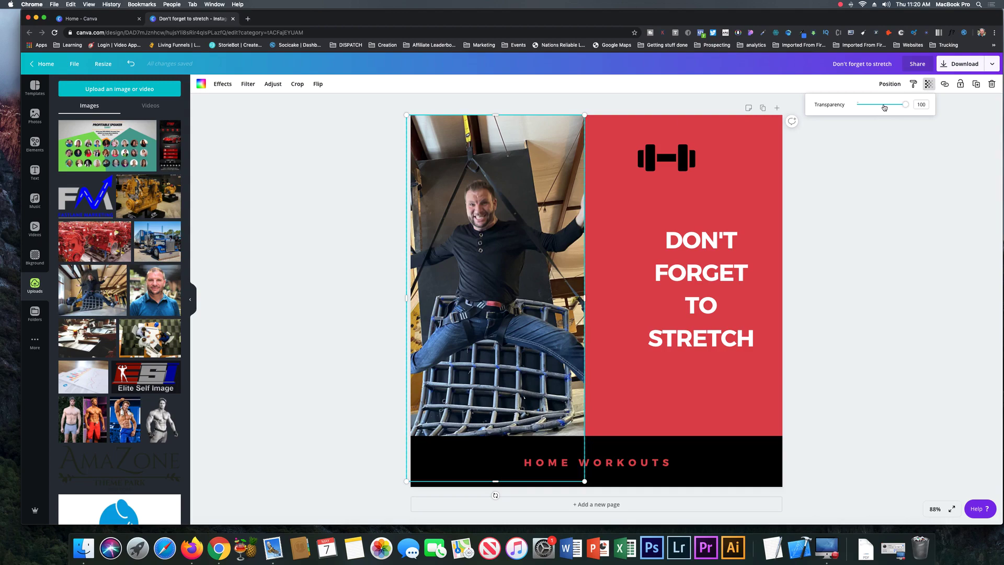
mouse_move(907, 107)
left_mouse_down()
mouse_move(867, 107)
mouse_move(919, 108)
left_mouse_up()
left_click(885, 151)
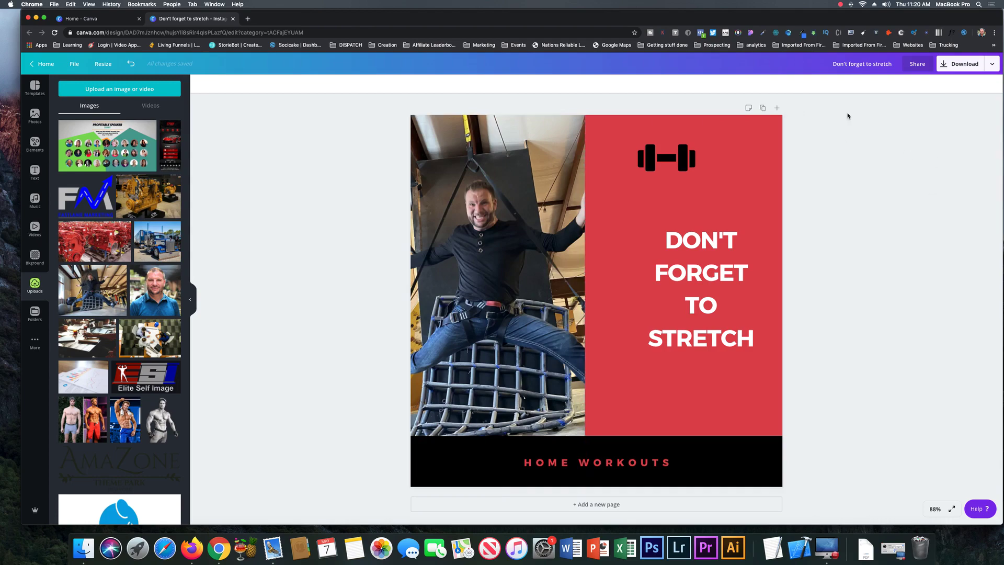
left_click(502, 272)
left_click(902, 152)
Open the Download settings and review the file types, keeping PNG at 1080 × 1080 px.
left_click(986, 68)
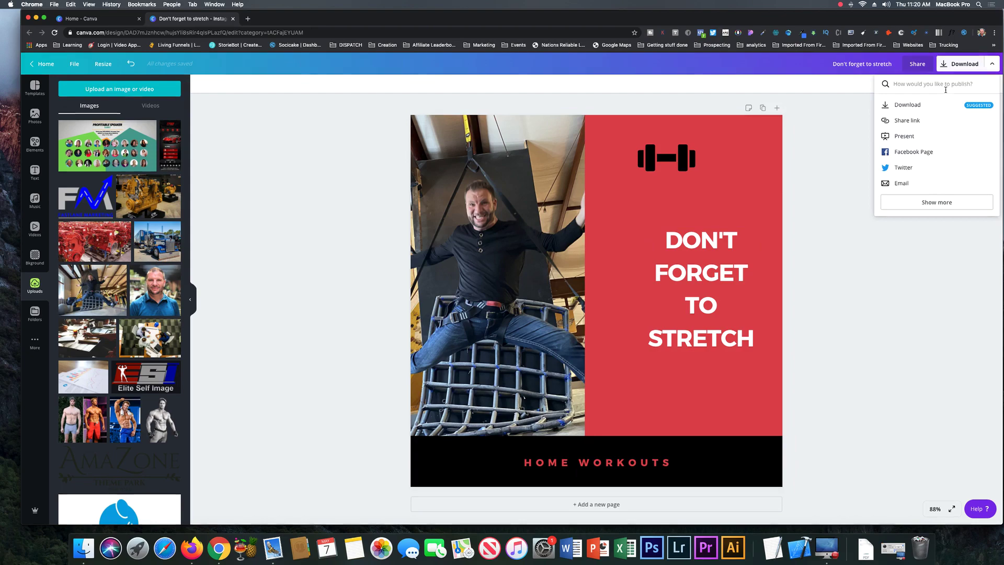
left_click(853, 130)
left_click(959, 64)
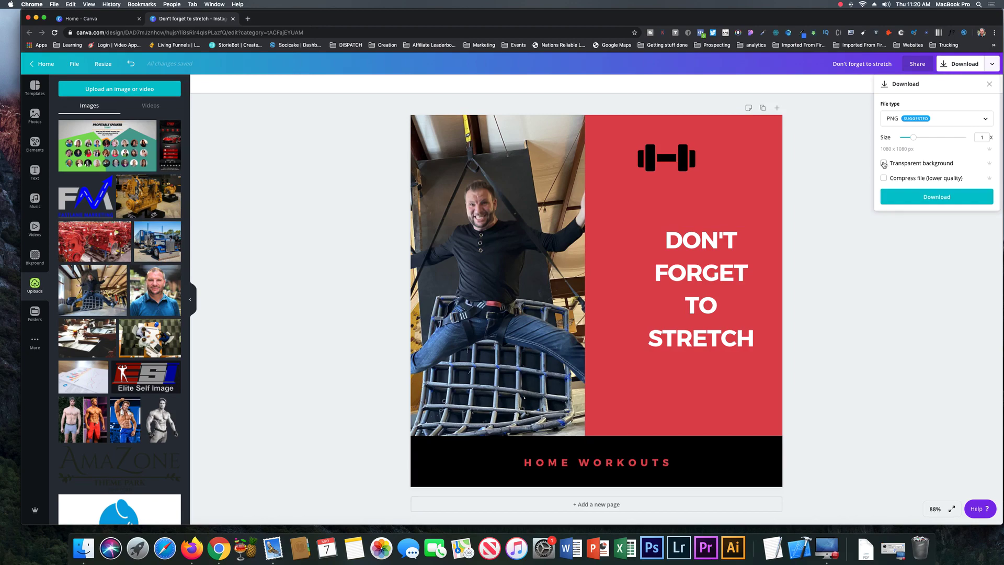
left_click(974, 123)
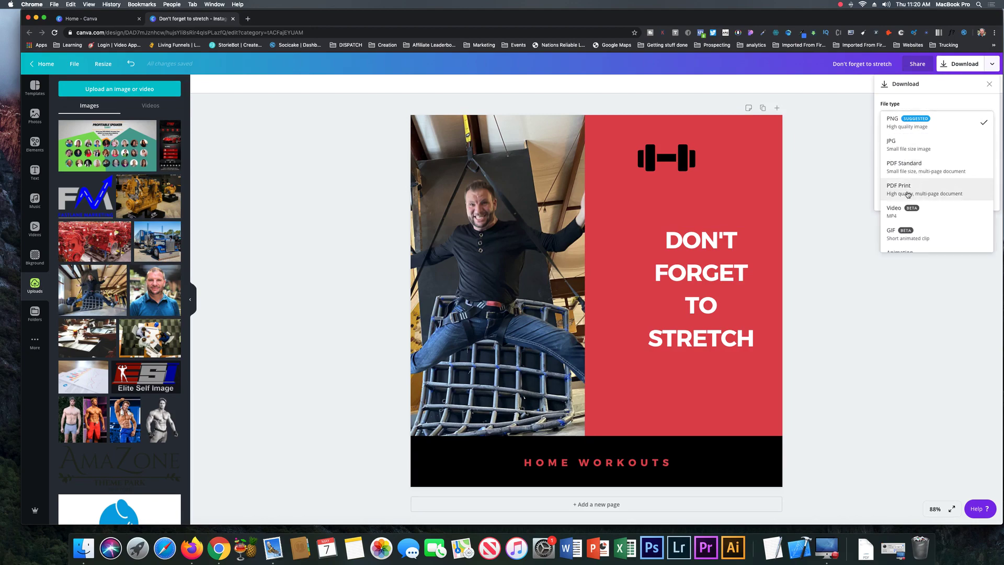
scroll(916, 212, "down", 1)
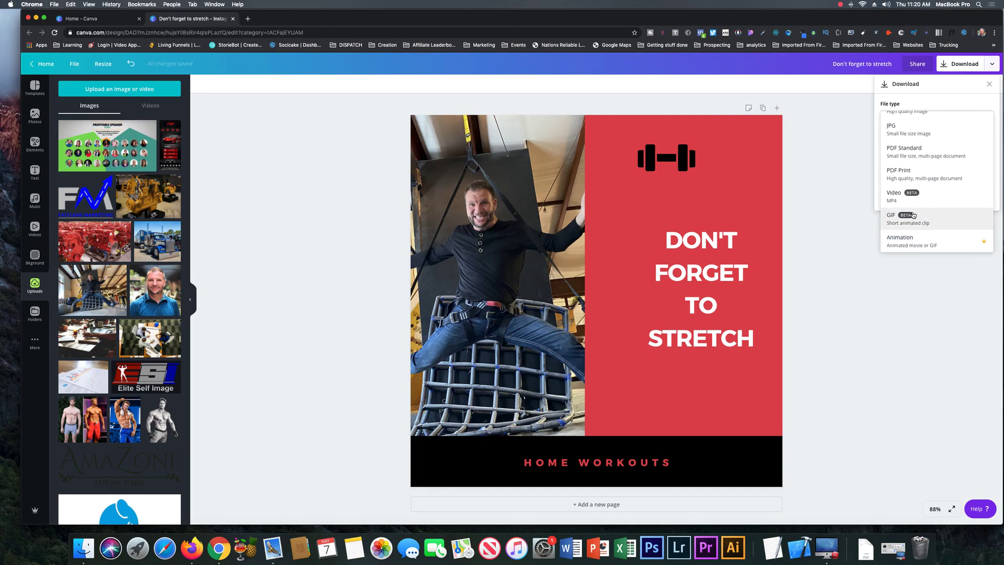
left_click(817, 141)
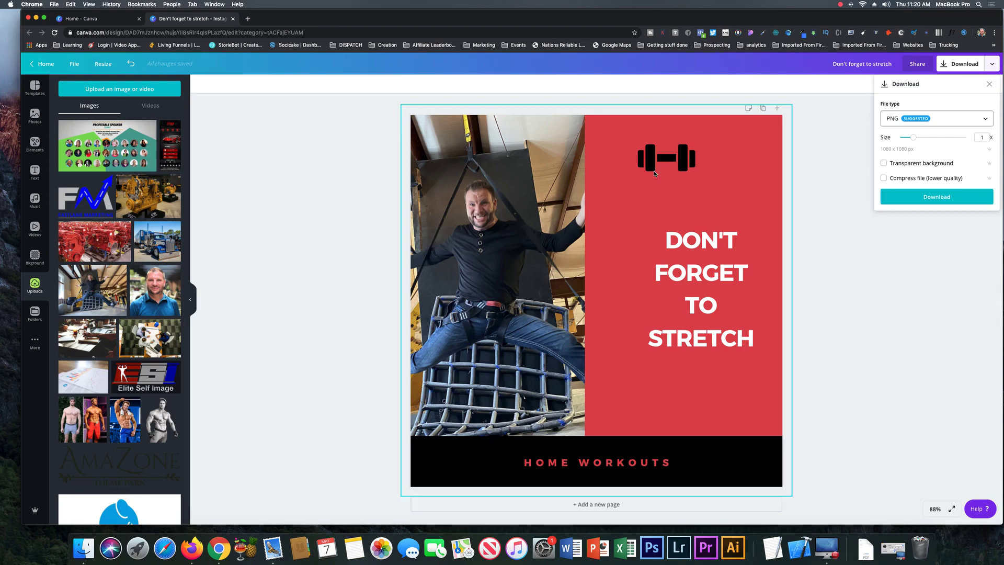
Close the download panel and search the Elements library for 'workout'.
left_click(302, 127)
left_click(40, 146)
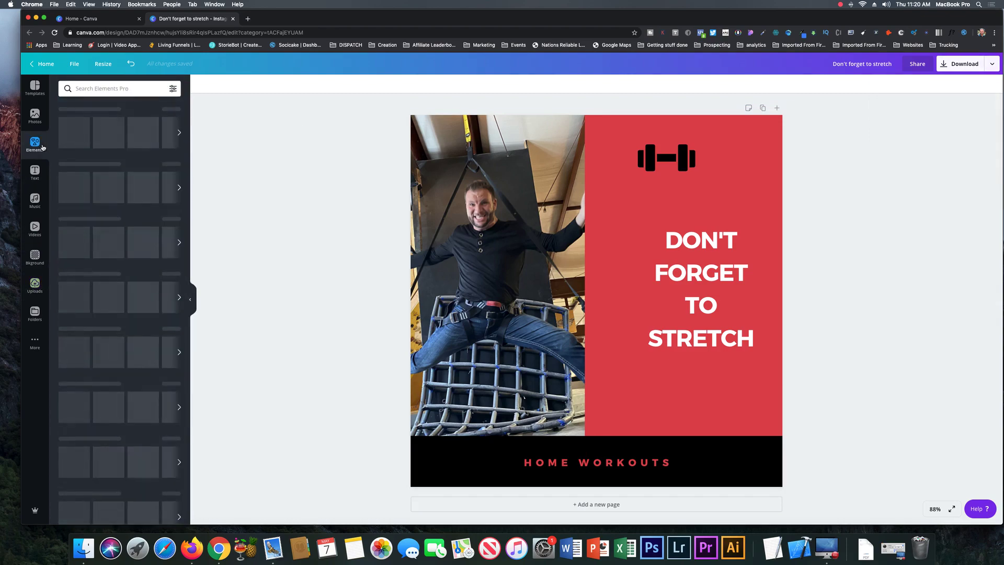
scroll(107, 340, "down", 10)
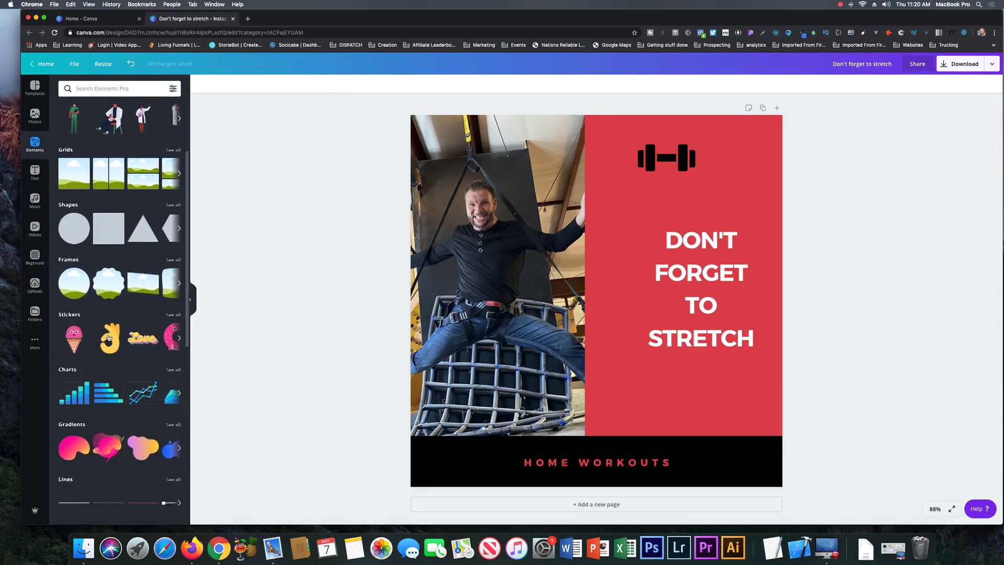
scroll(115, 323, "down", 3)
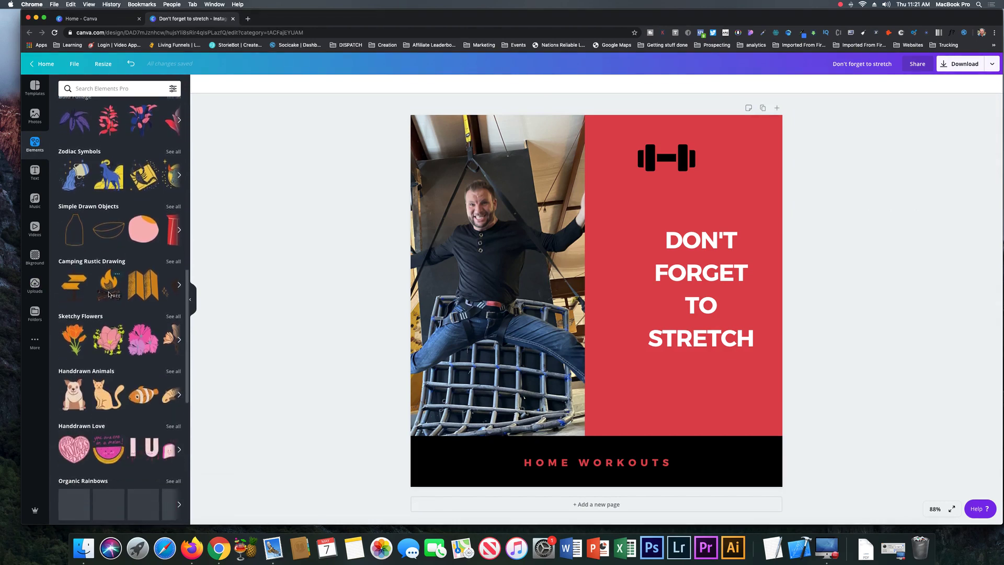
scroll(115, 323, "up", 10)
left_click(109, 88)
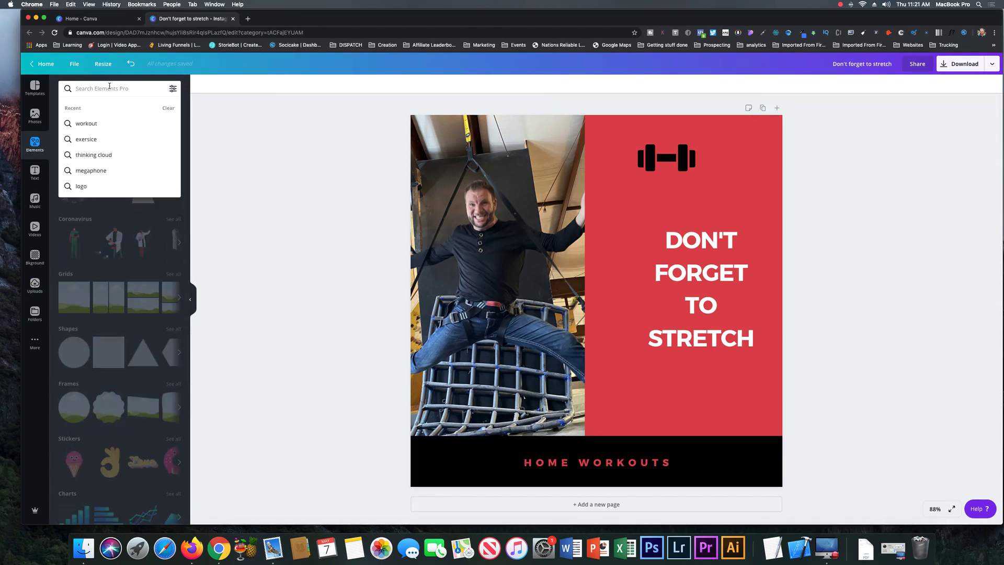
type("wor")
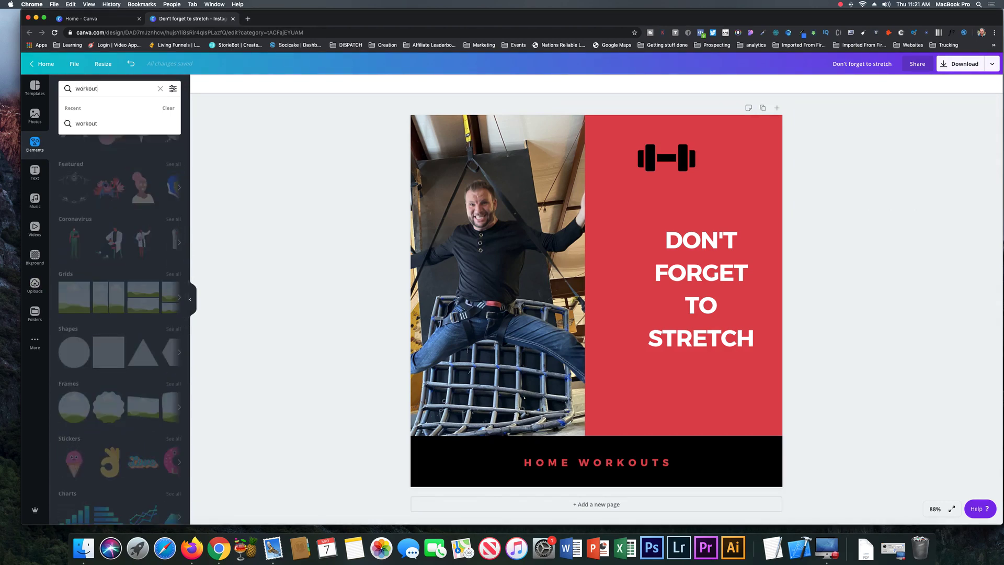
type("kout")
key("Return")
Try the flexing-arm sticker on the red panel, shrink and tilt it, then delete it.
scroll(104, 239, "down", 5)
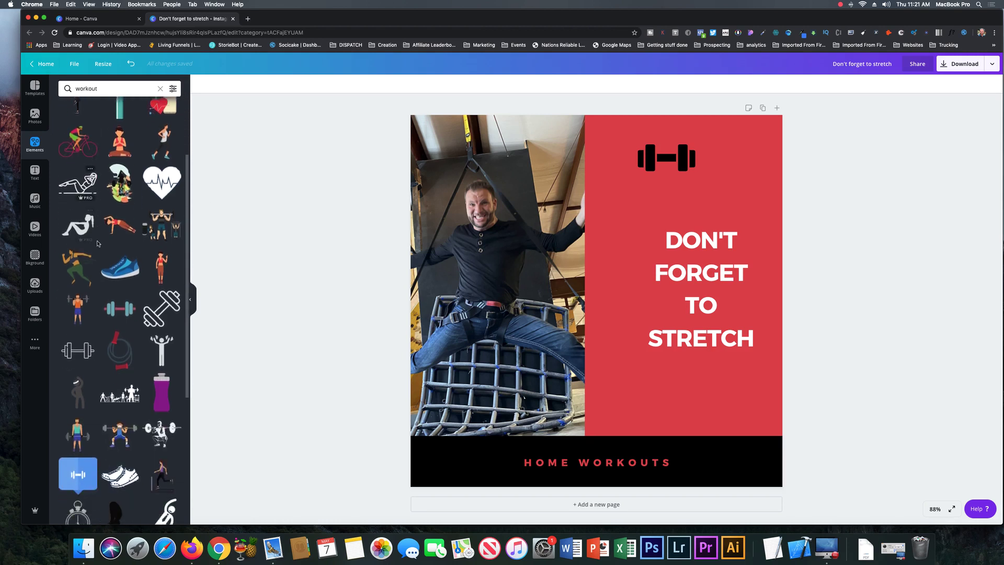
scroll(104, 240, "down", 2)
scroll(130, 293, "up", 2)
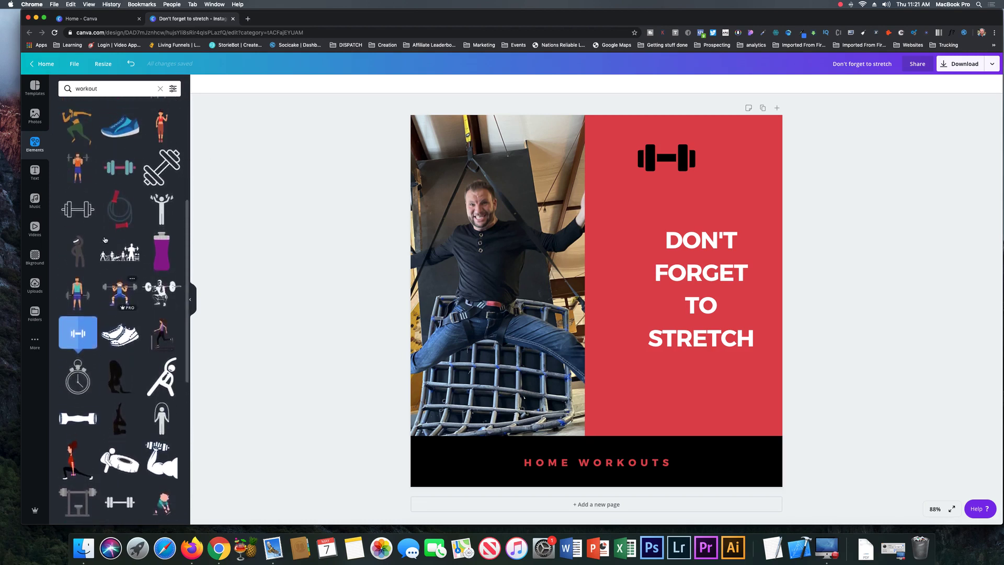
scroll(157, 340, "down", 3)
left_click(162, 305)
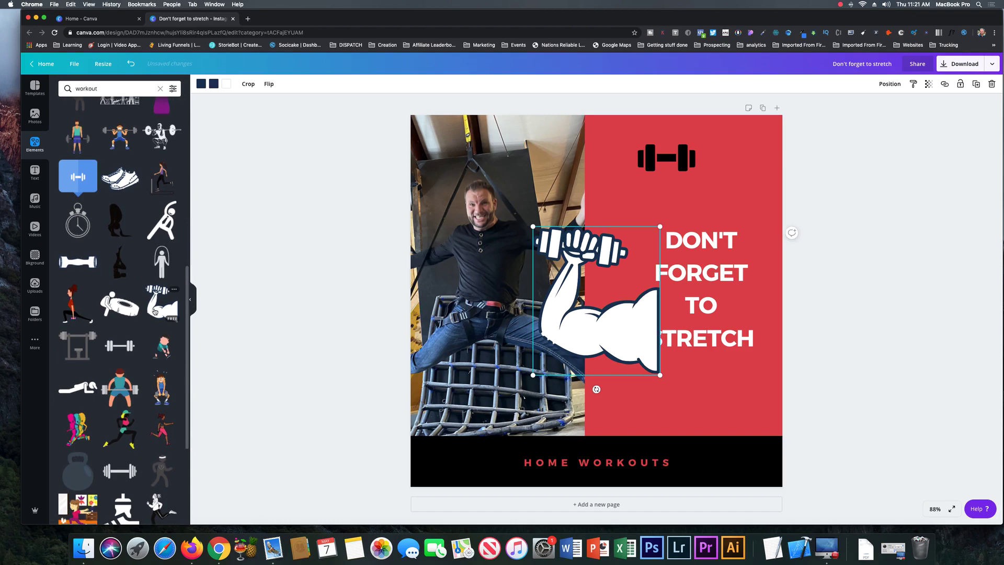
left_click_drag(604, 311, 691, 281)
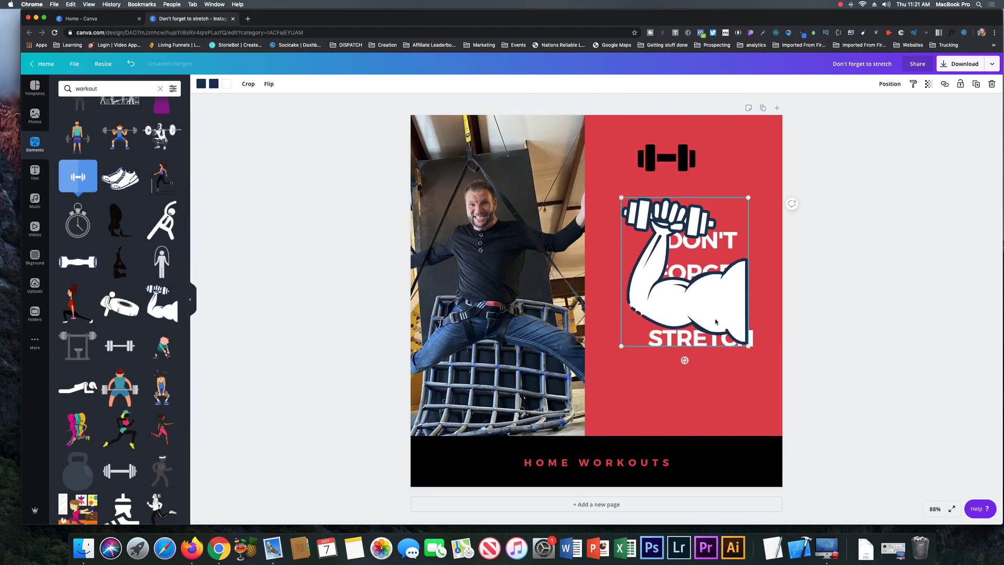
left_click_drag(746, 345, 656, 276)
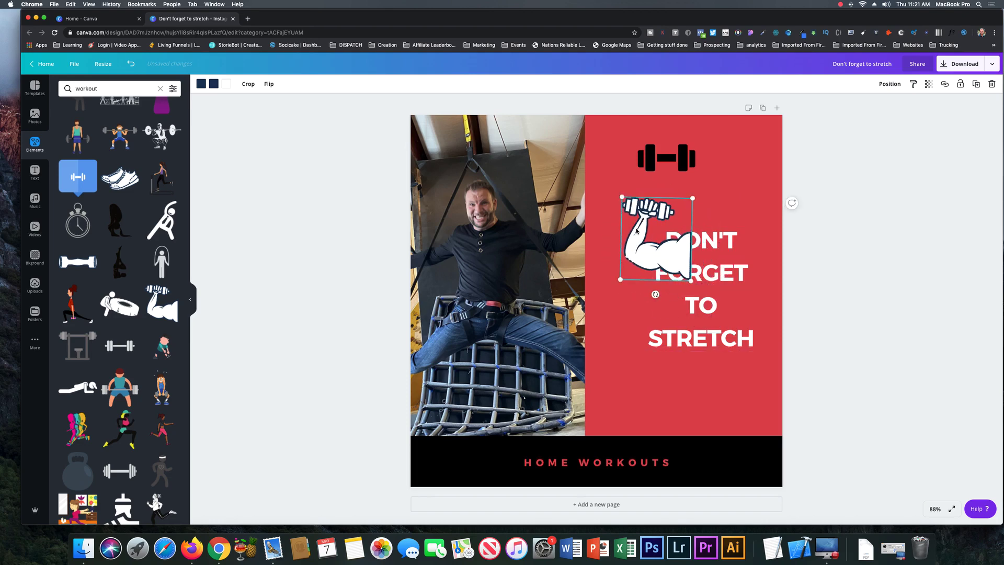
key("Delete")
Browse the Text and Videos libraries, then bring up the 1080 × 1080 px Resize options.
scroll(125, 314, "down", 10)
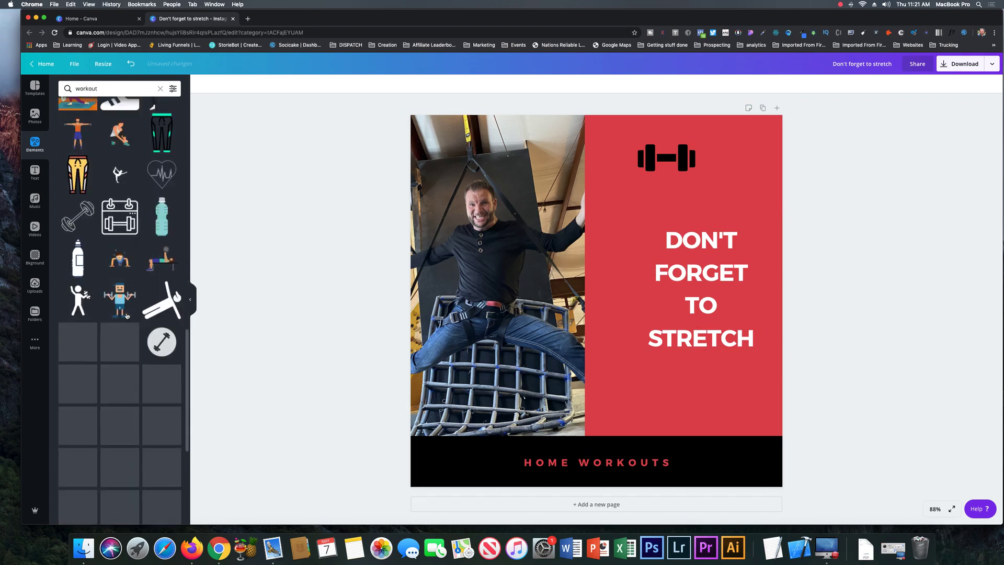
scroll(125, 314, "down", 10)
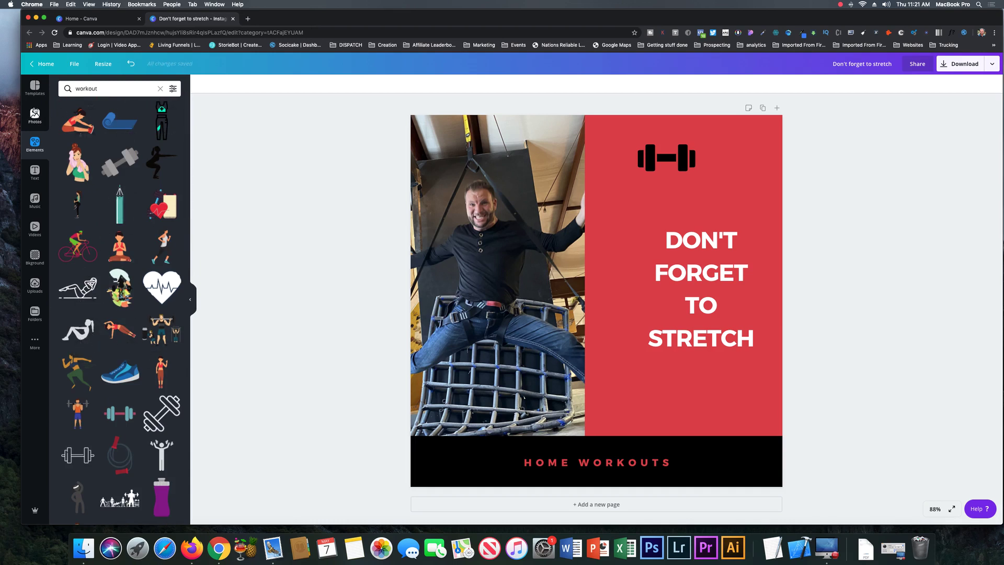
left_click(35, 174)
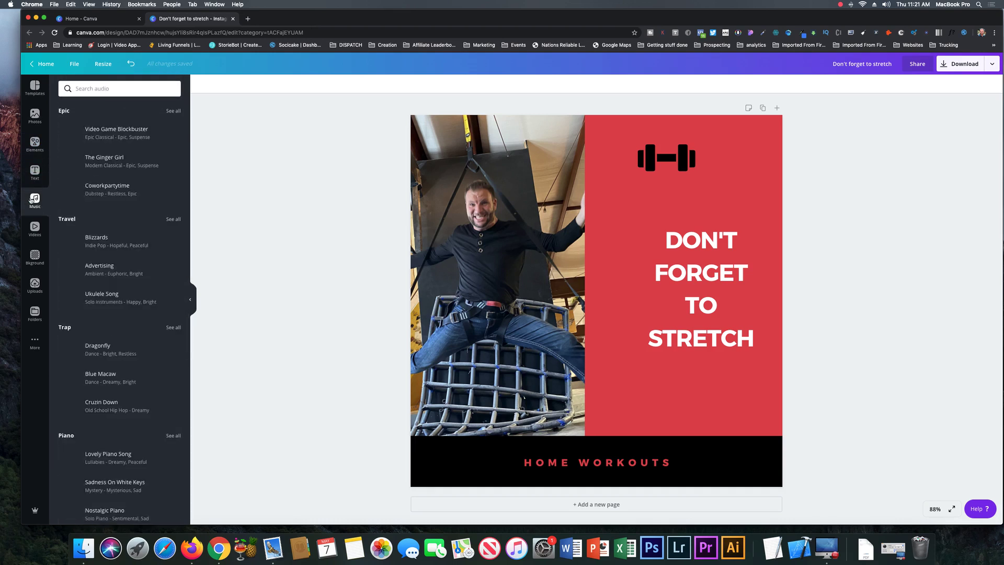
left_click(37, 236)
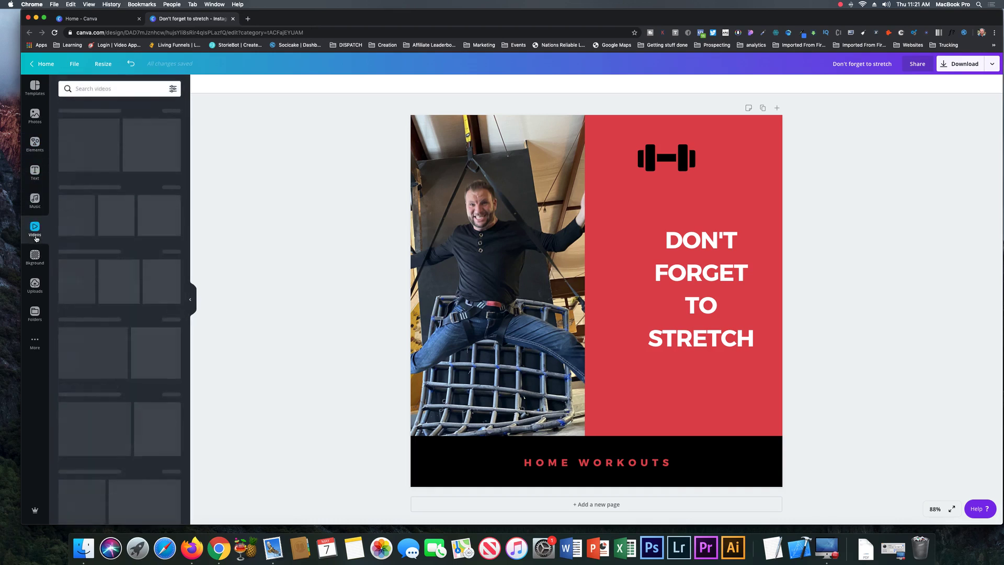
scroll(96, 291, "down", 7)
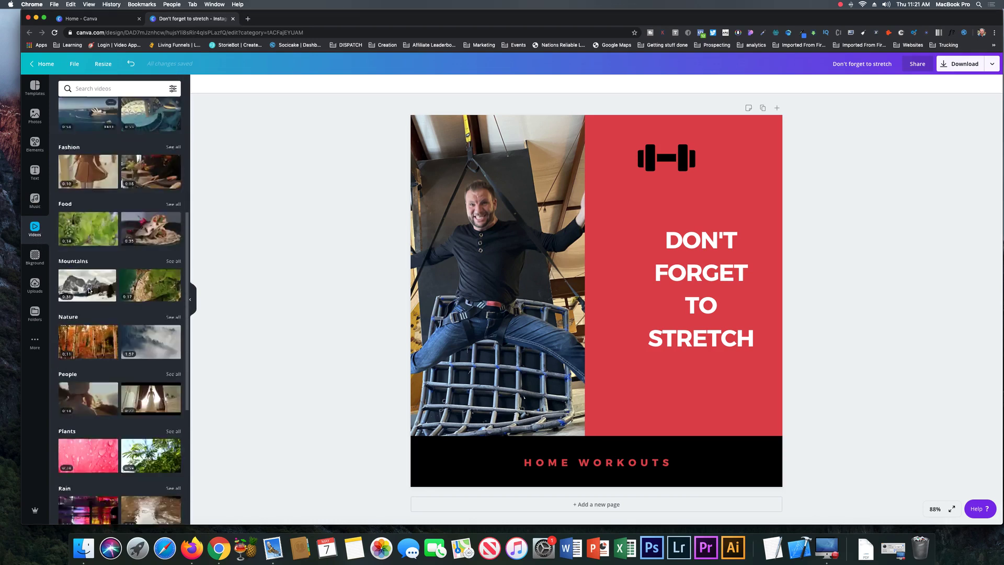
scroll(95, 292, "up", 5)
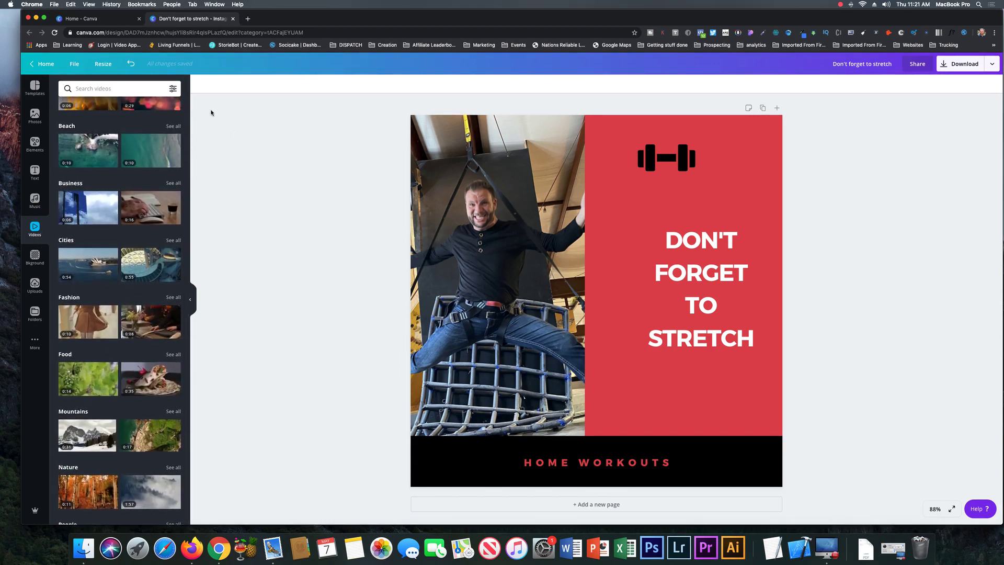
left_click(107, 67)
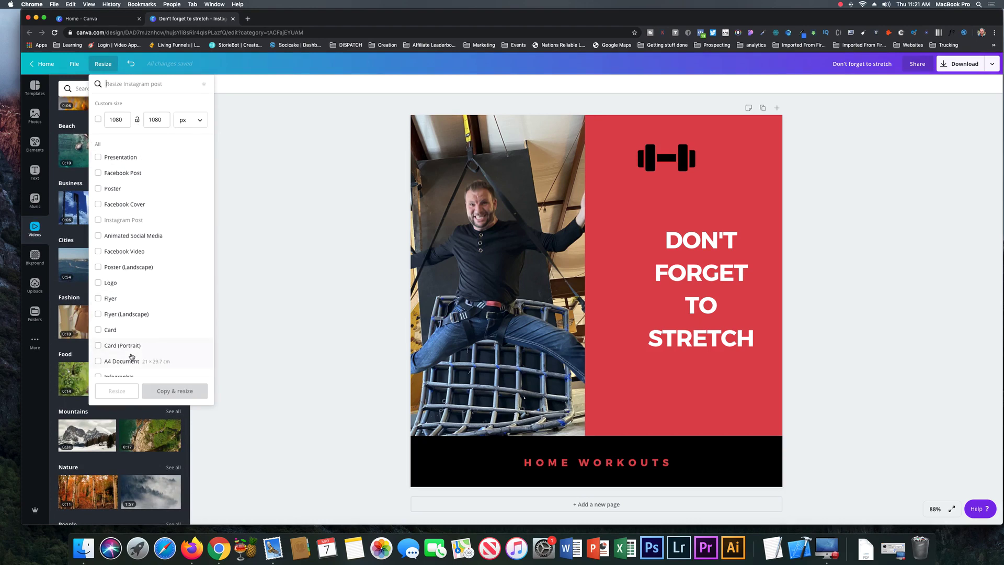
Dismiss the Resize design-type list, keeping the post at 1080 × 1080.
scroll(137, 324, "down", 10)
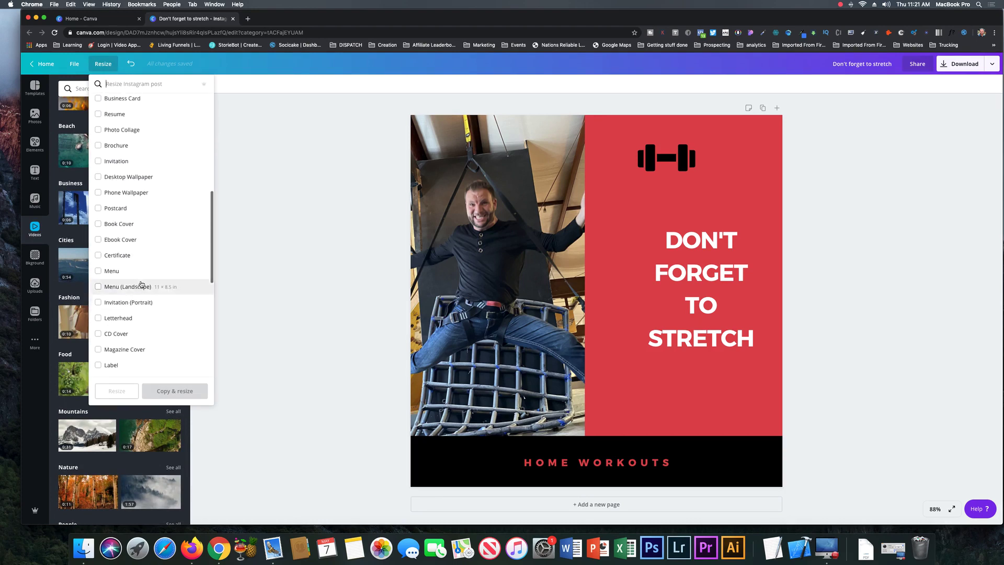
left_click(332, 190)
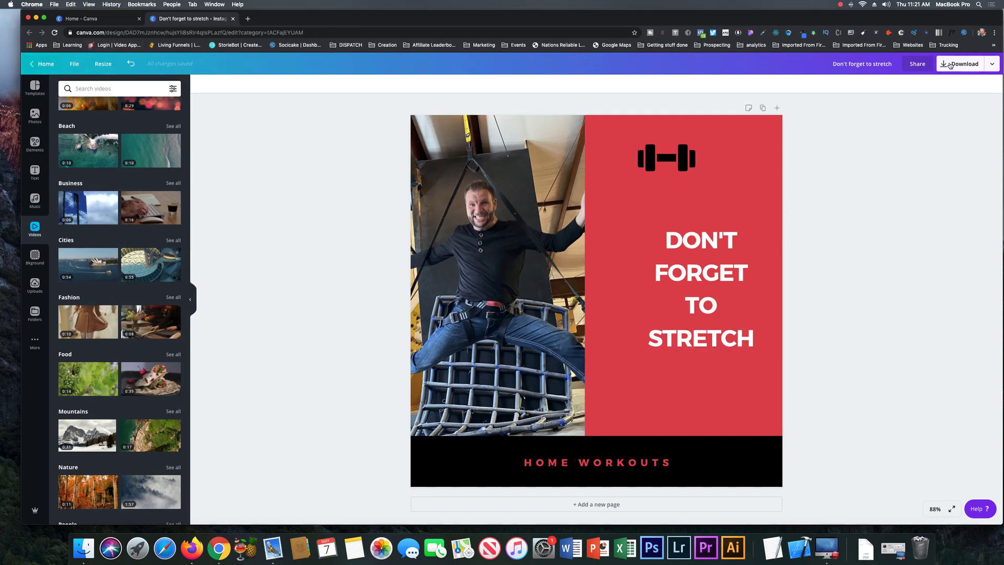
left_click(928, 65)
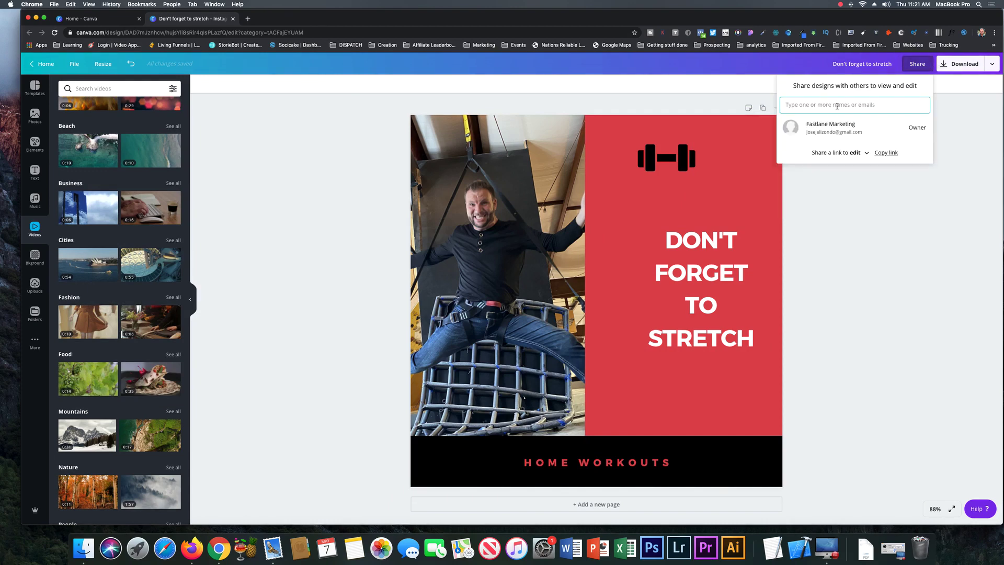
left_click(919, 210)
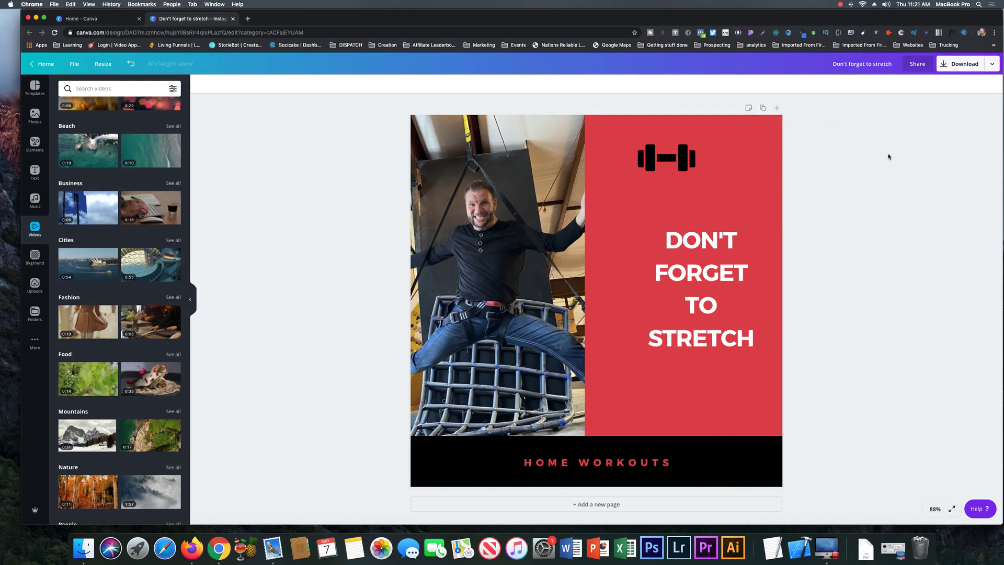